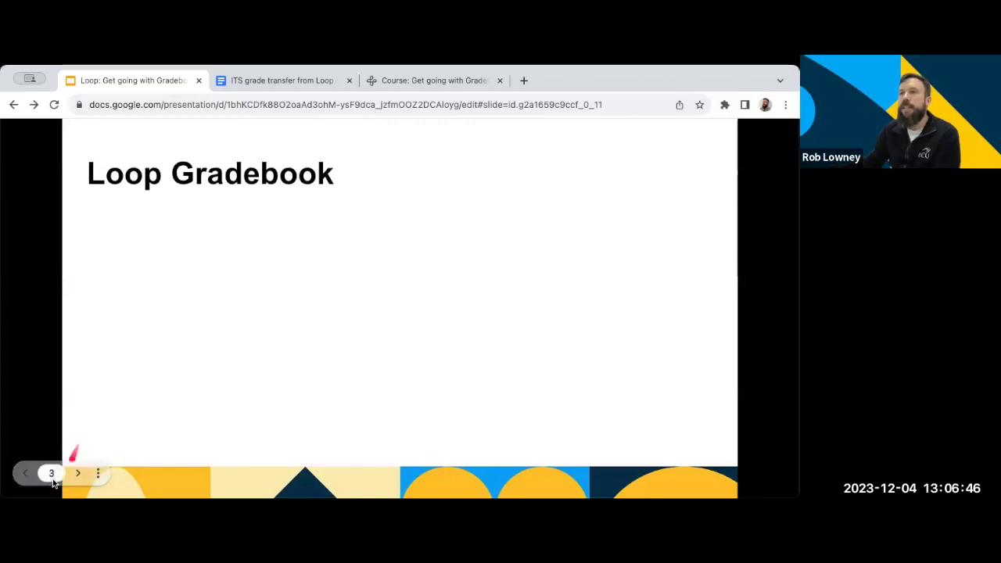
- Go through the Loop Gradebook slides, covering double entry and good practice, up to the "Demo time!" slide
left_click(76, 473)
left_click(76, 473)
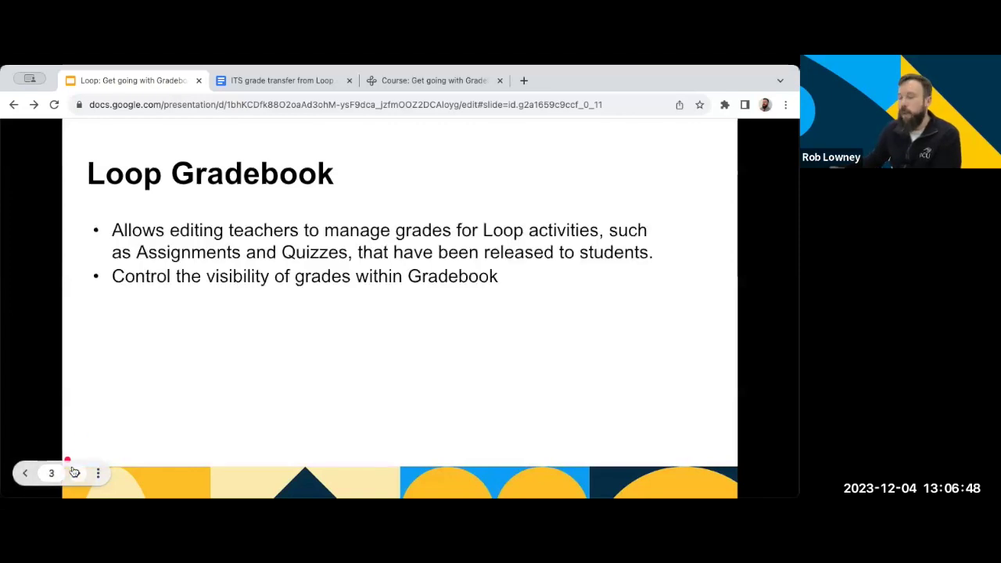
key("Left")
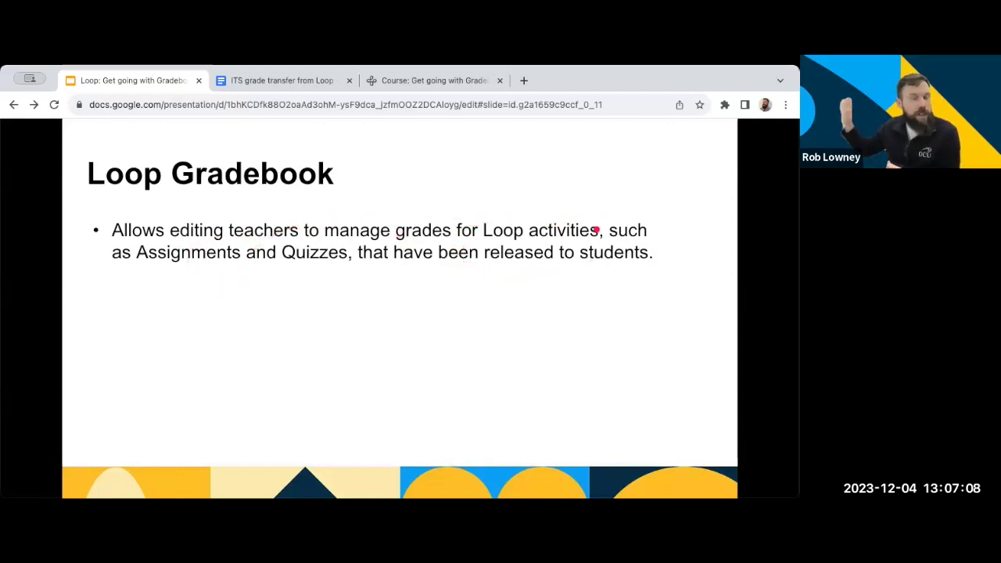
key("Right")
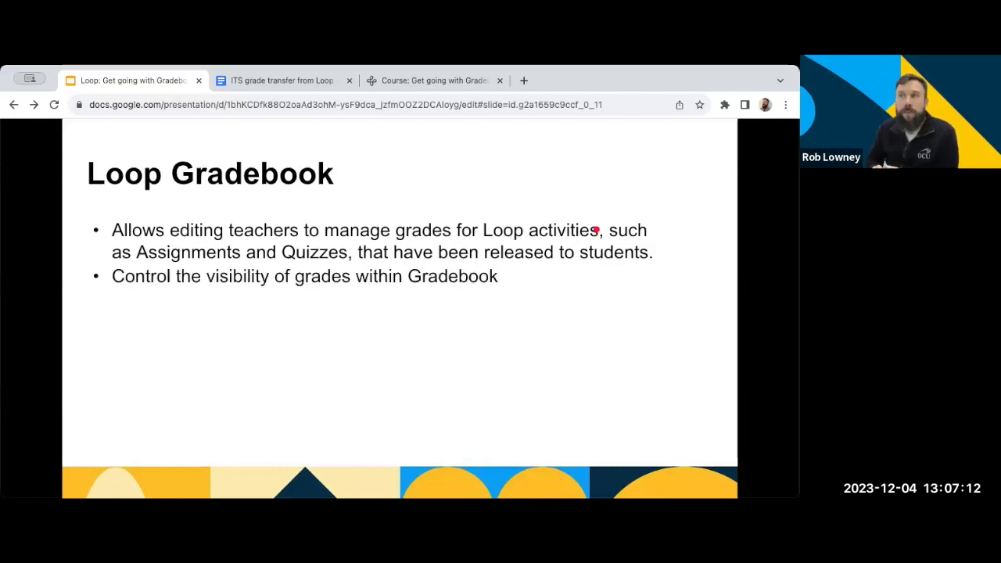
key("Right")
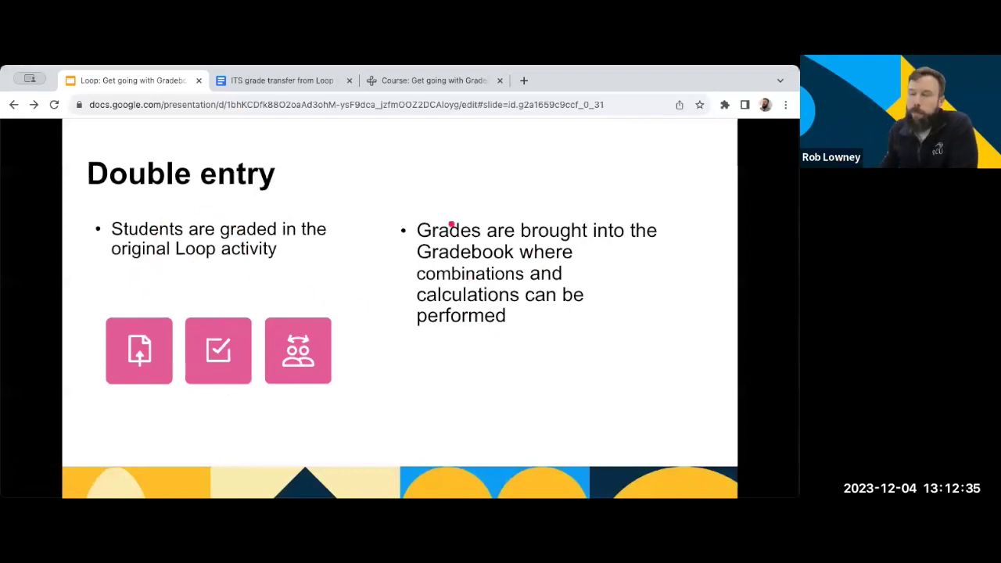
key("Right")
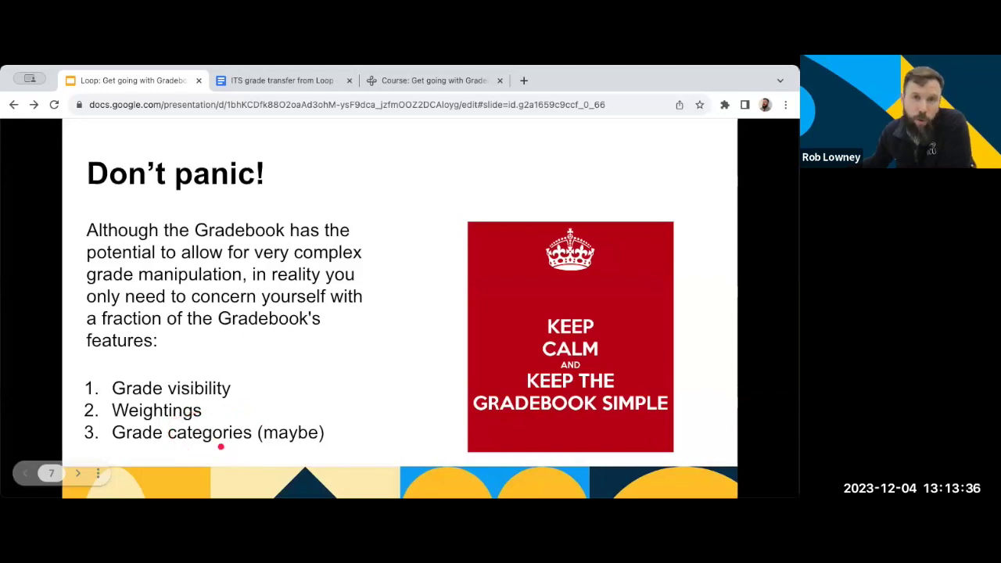
key("Right")
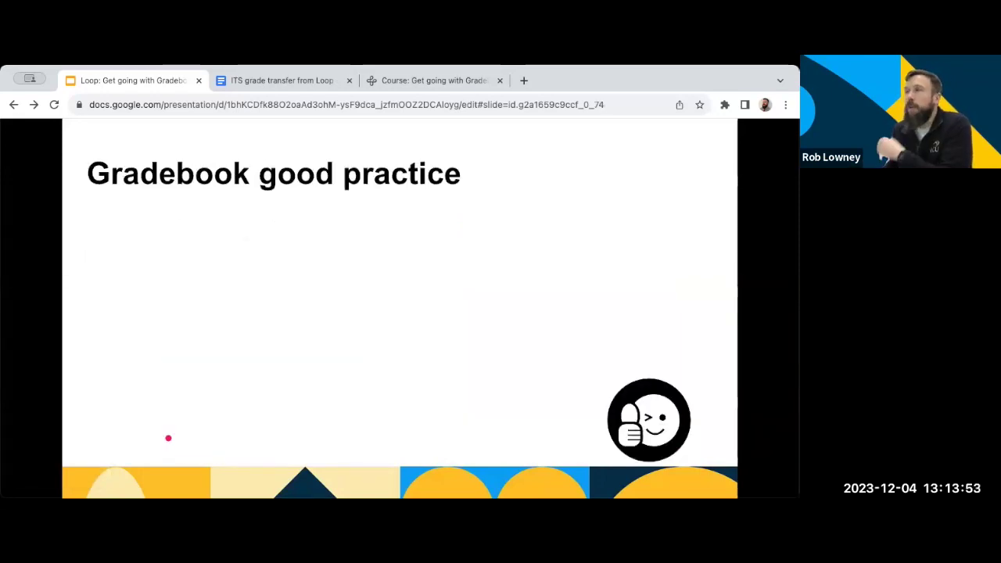
key("Right")
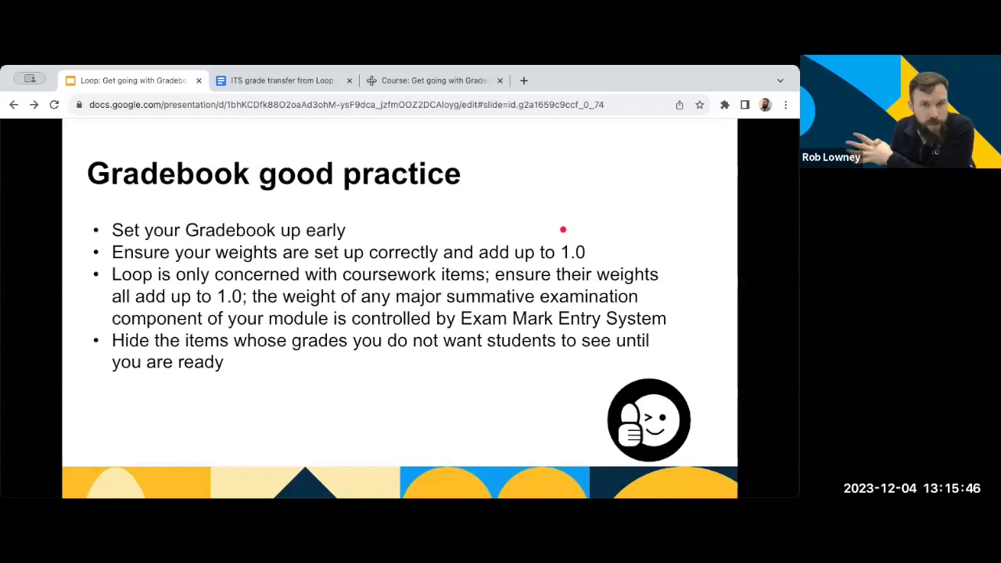
key("Right")
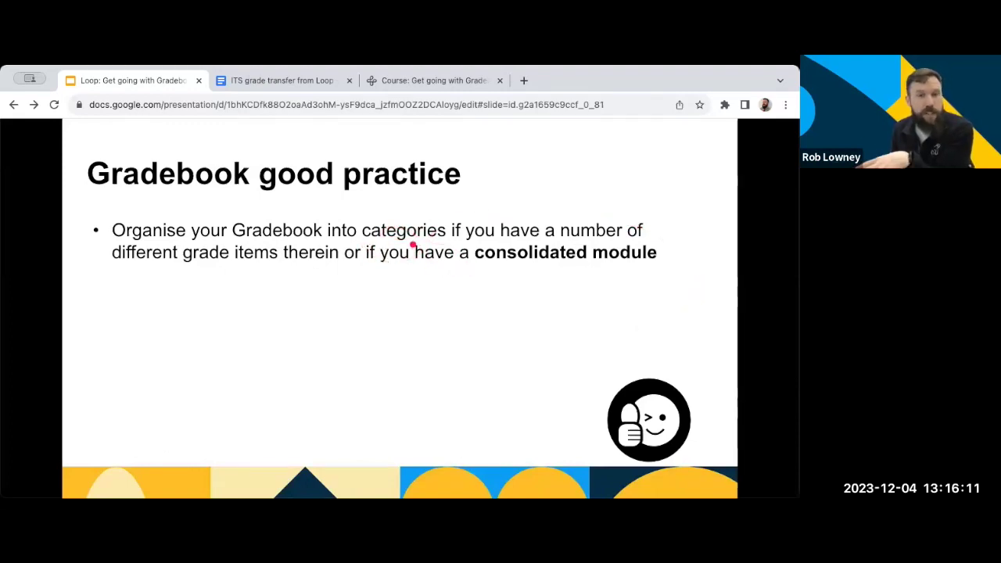
key("Right")
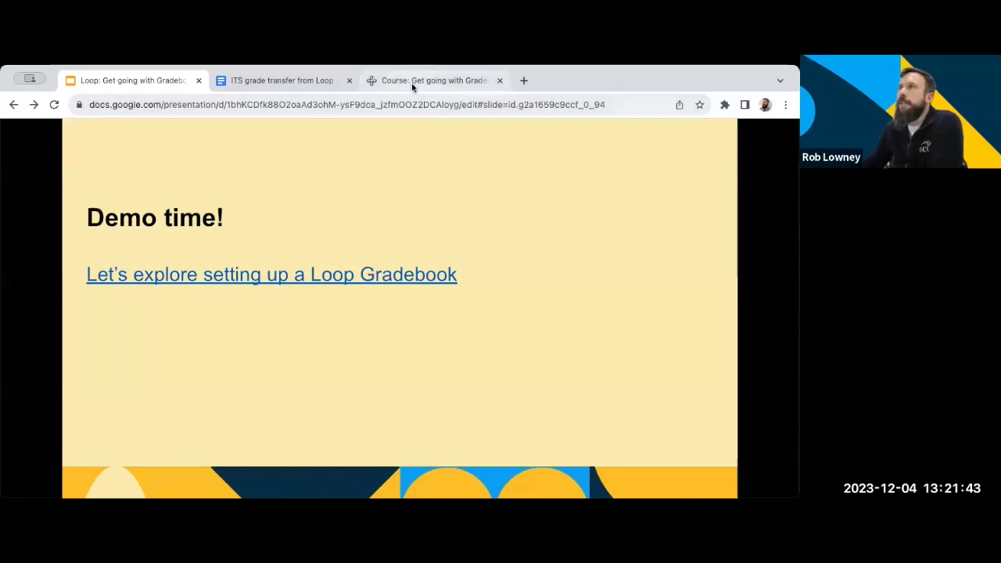
- Switch to the "Get going with Gradebook" course in Loop and open its grades from Module Topic 2
left_click(412, 81)
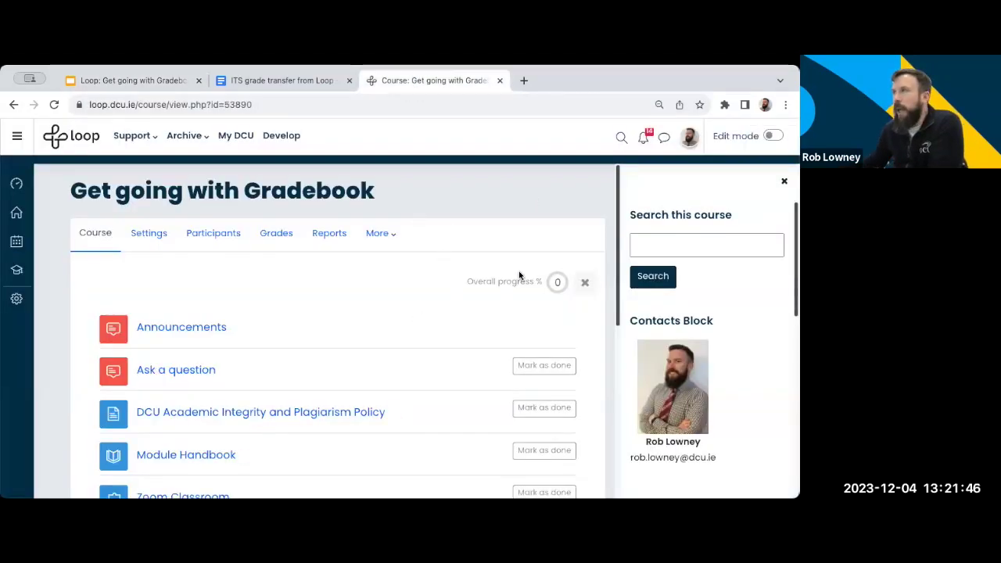
scroll(516, 276, "down", 1)
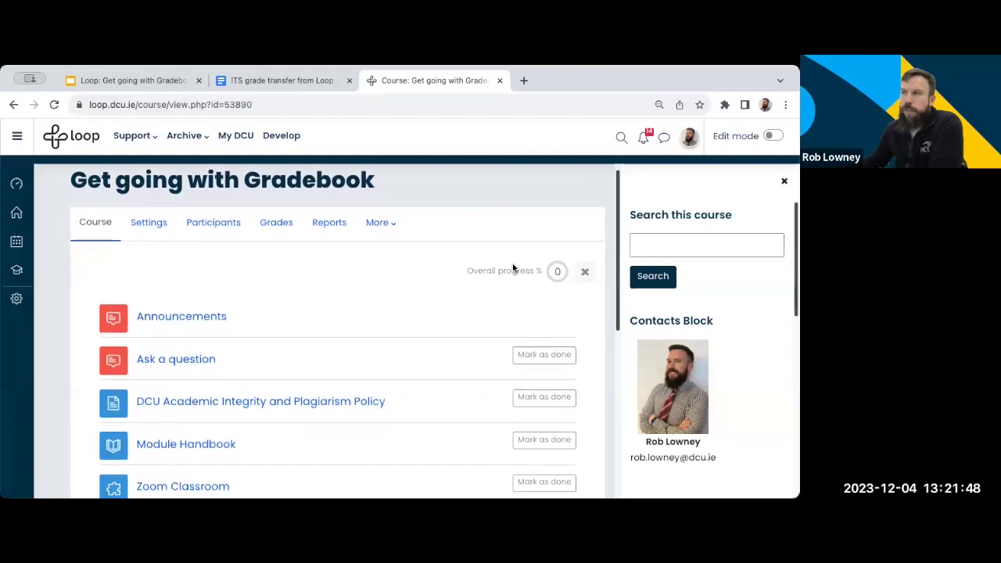
scroll(513, 266, "down", 1)
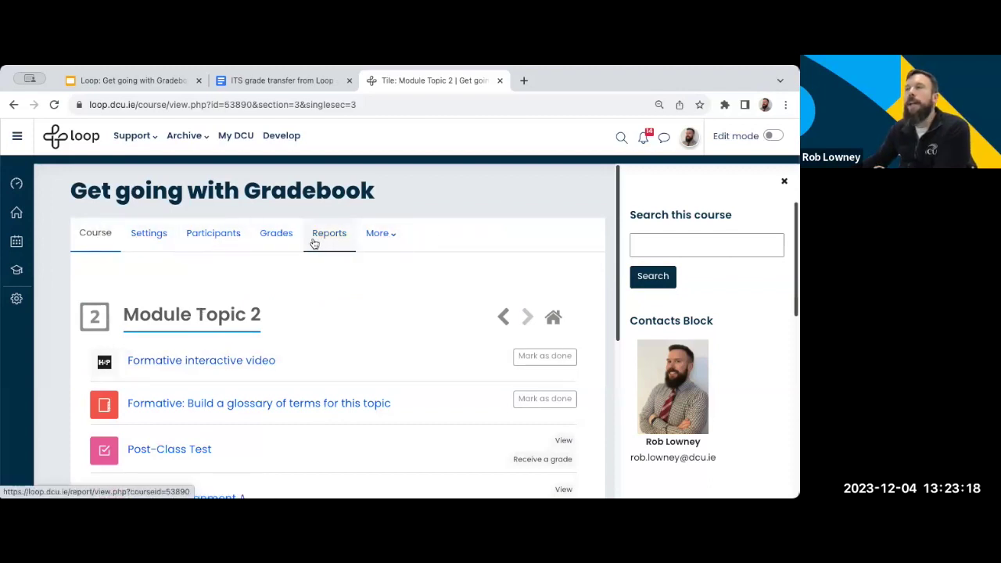
left_click(275, 241)
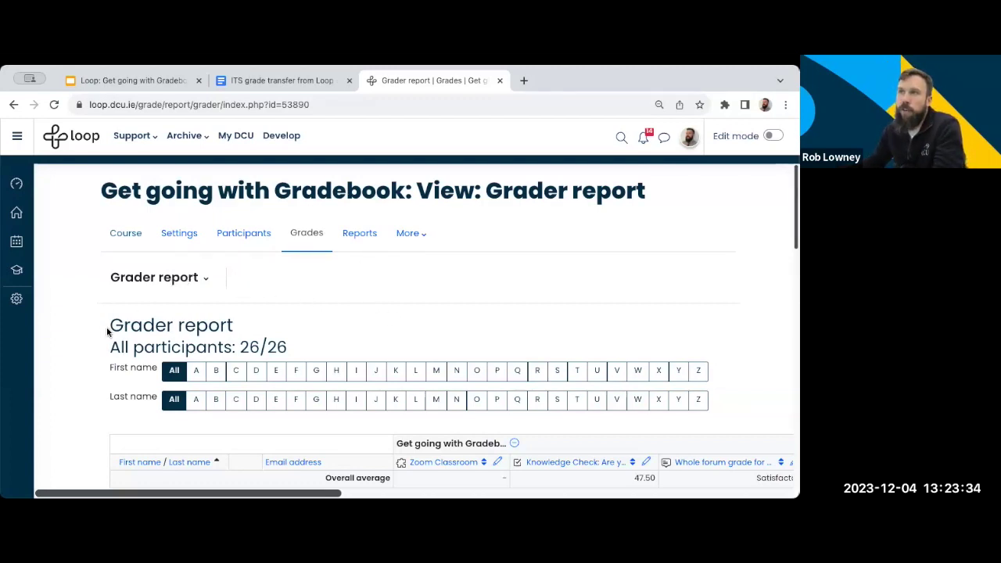
- Switch from the Grader report to the course's Gradebook setup
left_click_drag(110, 325, 235, 326)
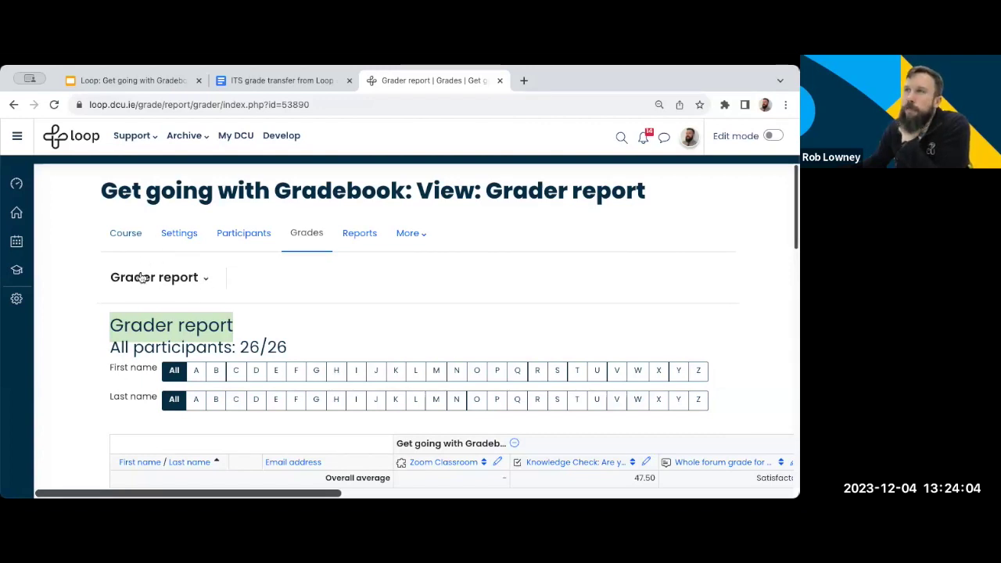
left_click(208, 283)
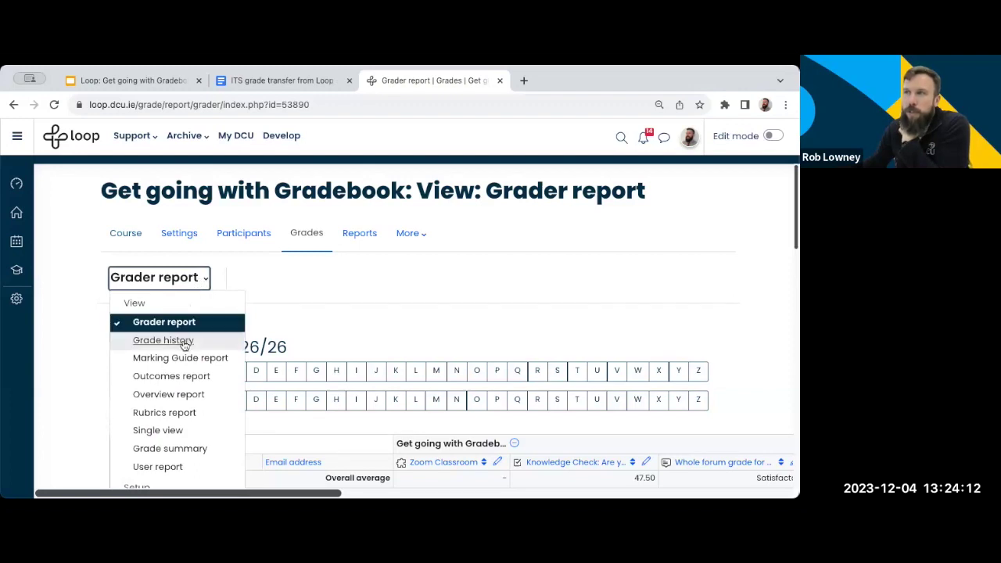
scroll(192, 352, "down", 1)
scroll(192, 352, "down", 3)
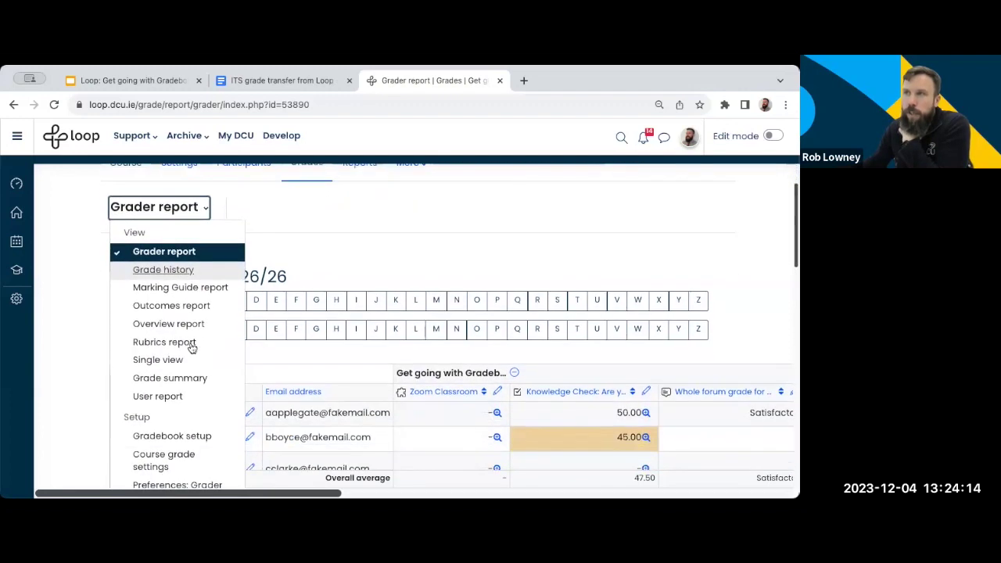
scroll(187, 283, "down", 1)
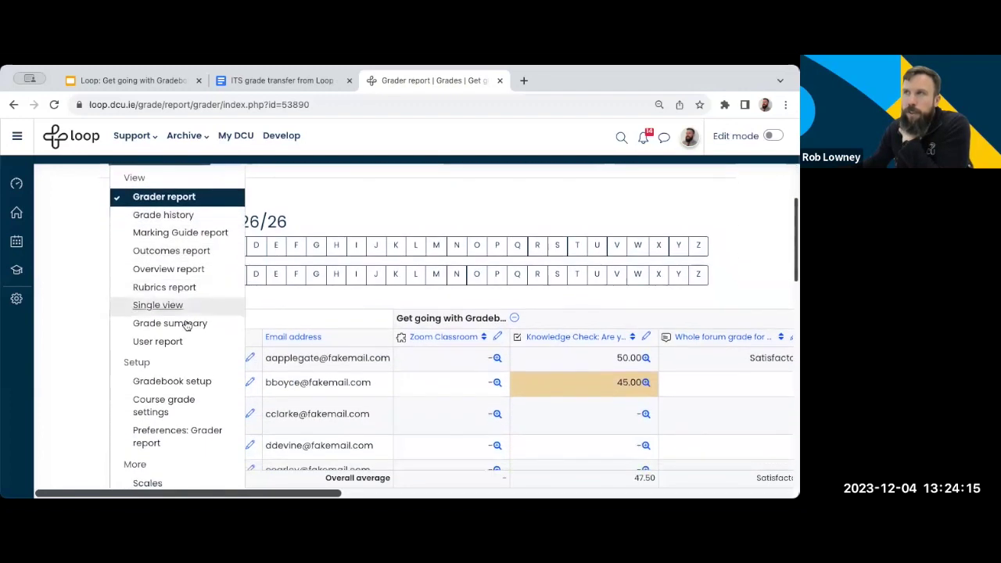
left_click(172, 383)
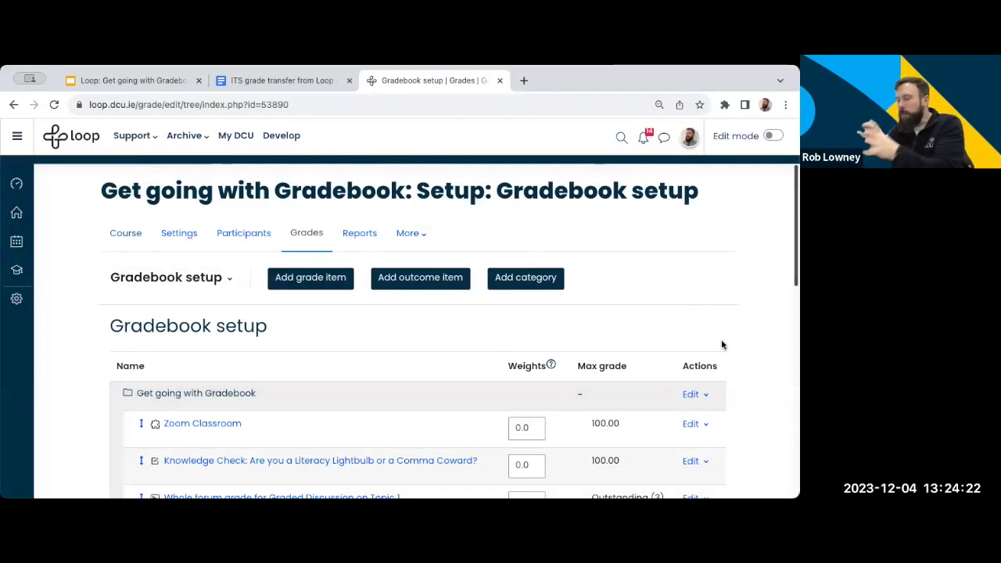
- Examine the grade items in the Gradebook setup and how the course total is aggregated
scroll(707, 338, "down", 1)
scroll(707, 338, "down", 3)
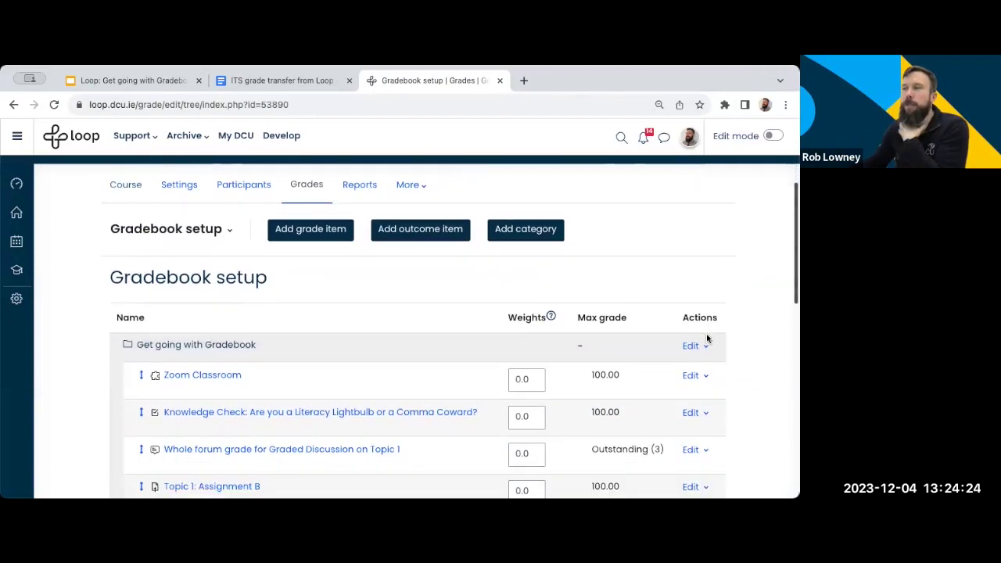
scroll(709, 340, "down", 2)
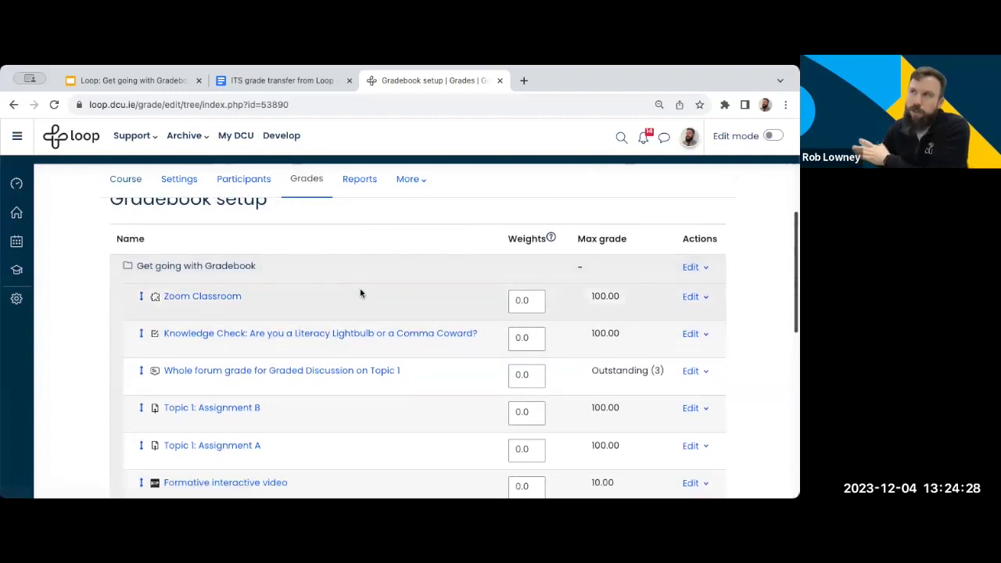
scroll(360, 290, "down", 1)
scroll(227, 322, "down", 1)
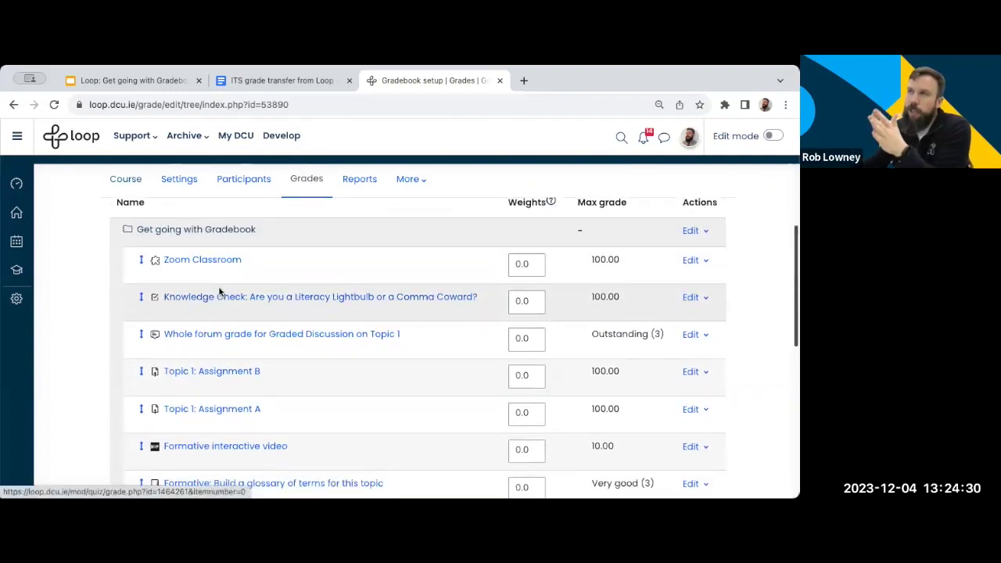
scroll(215, 317, "down", 1)
scroll(215, 316, "down", 1)
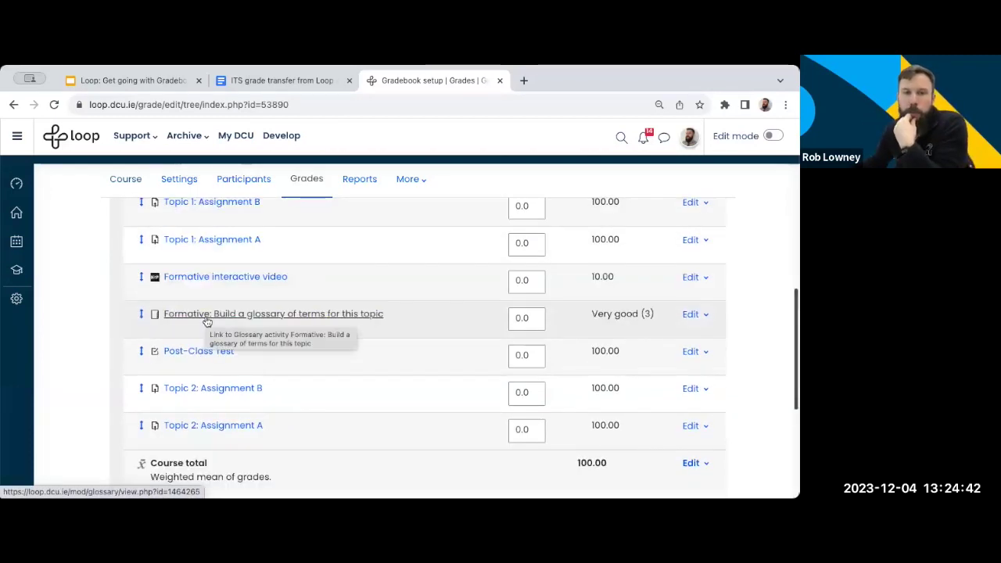
scroll(208, 319, "down", 2)
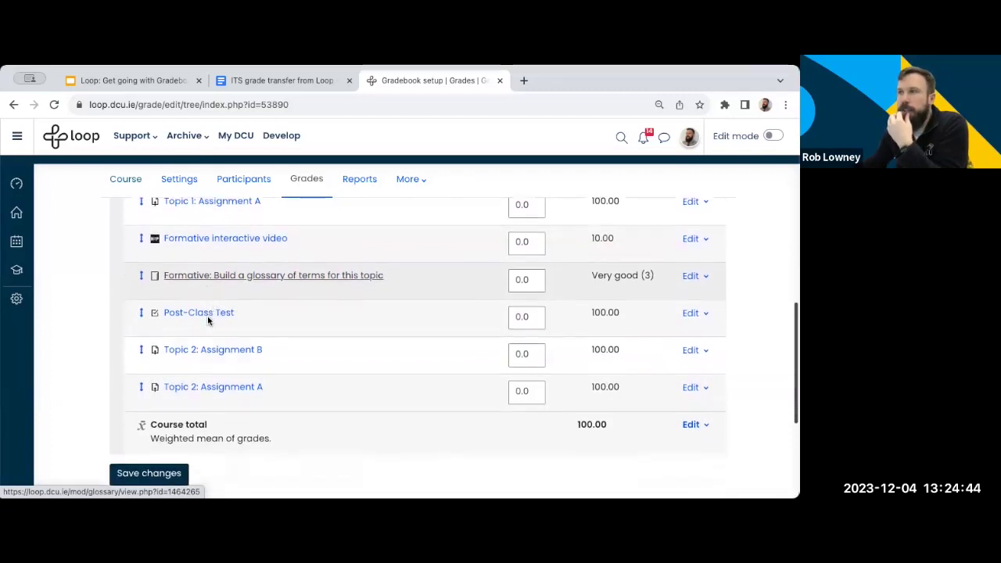
scroll(208, 329, "down", 1)
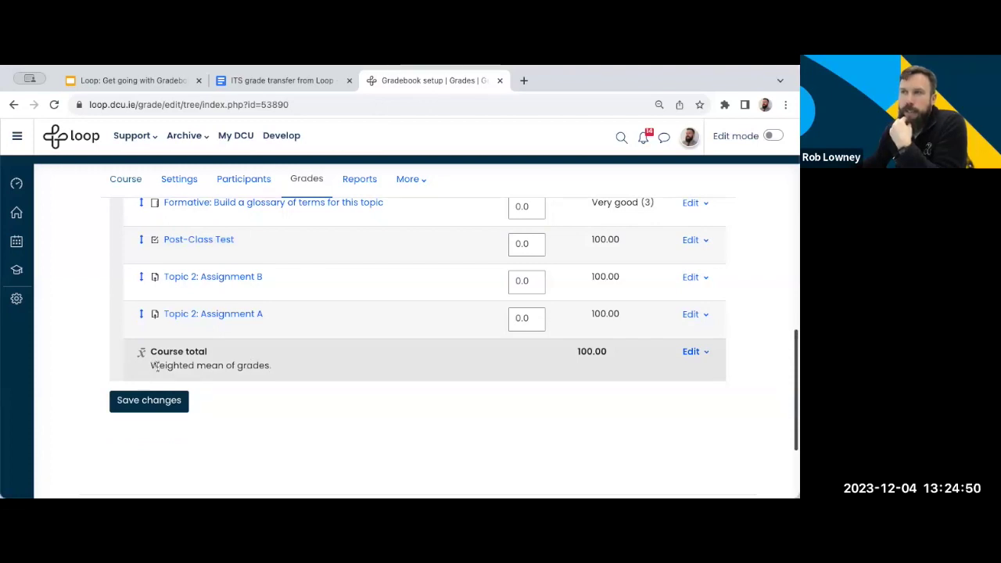
left_click_drag(151, 365, 315, 372)
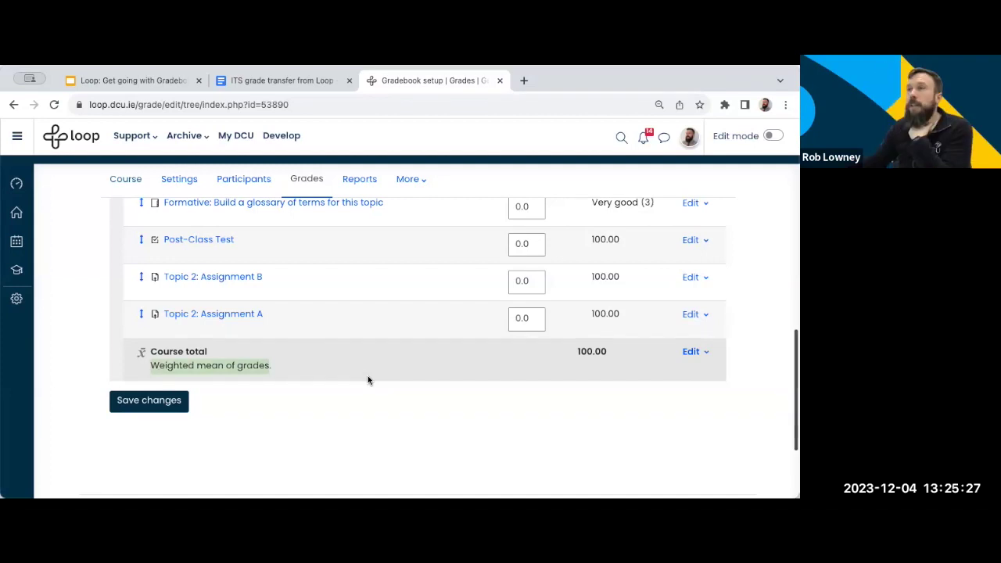
- Find the Weights column and enter a weight of 0.0 for the Zoom Classroom item
scroll(319, 402, "up", 3)
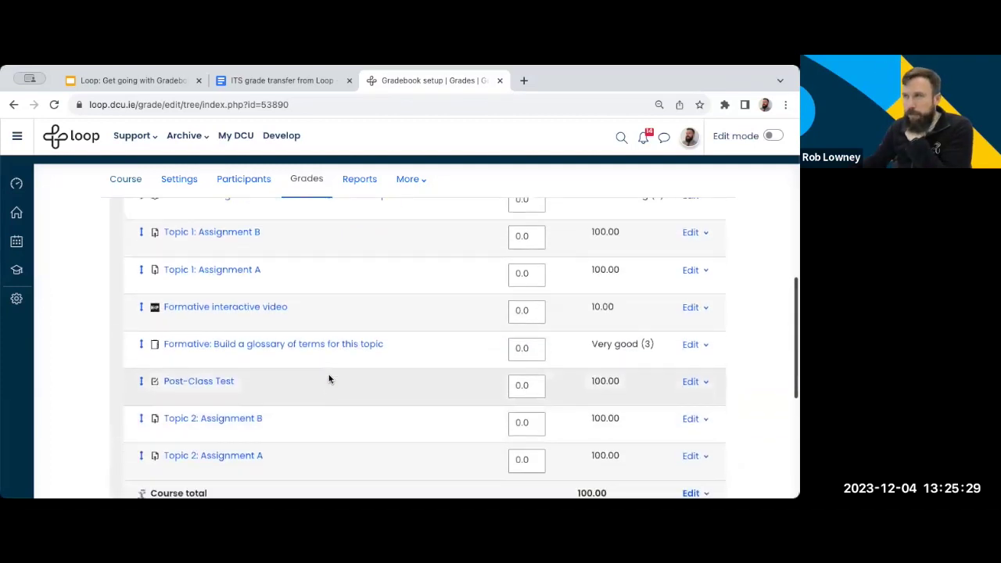
scroll(344, 382, "up", 2)
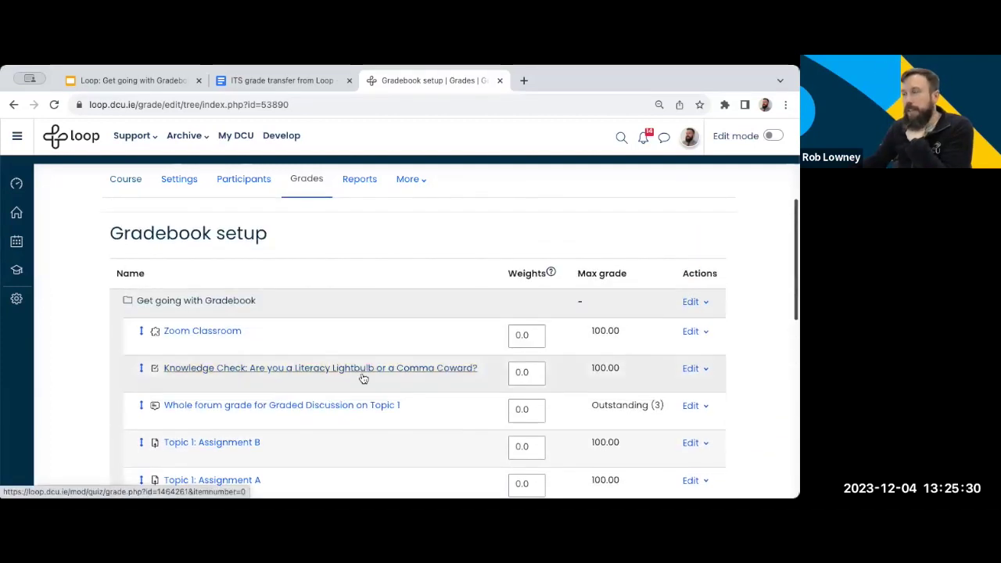
left_click_drag(510, 266, 540, 269)
left_click(545, 270)
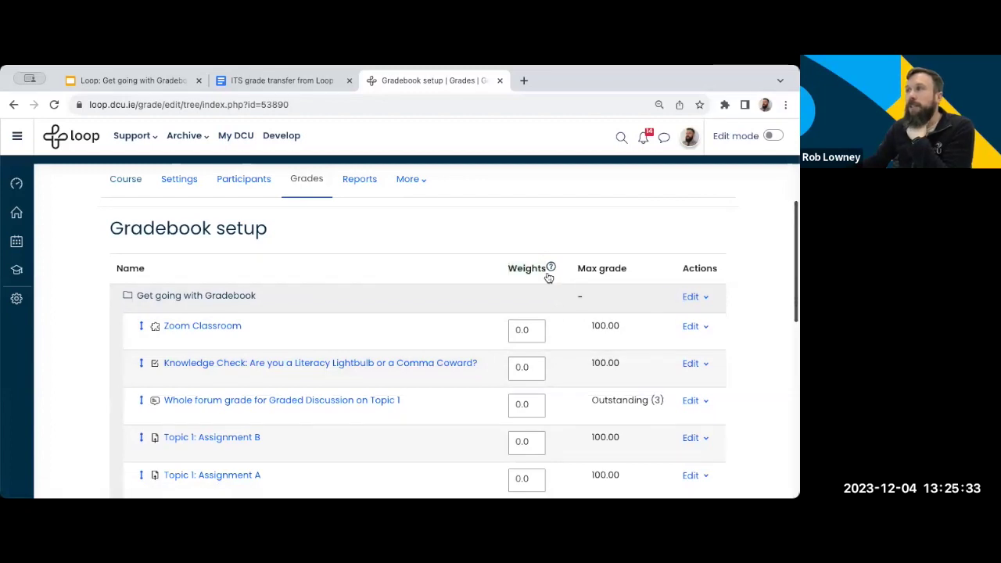
scroll(525, 324, "down", 1)
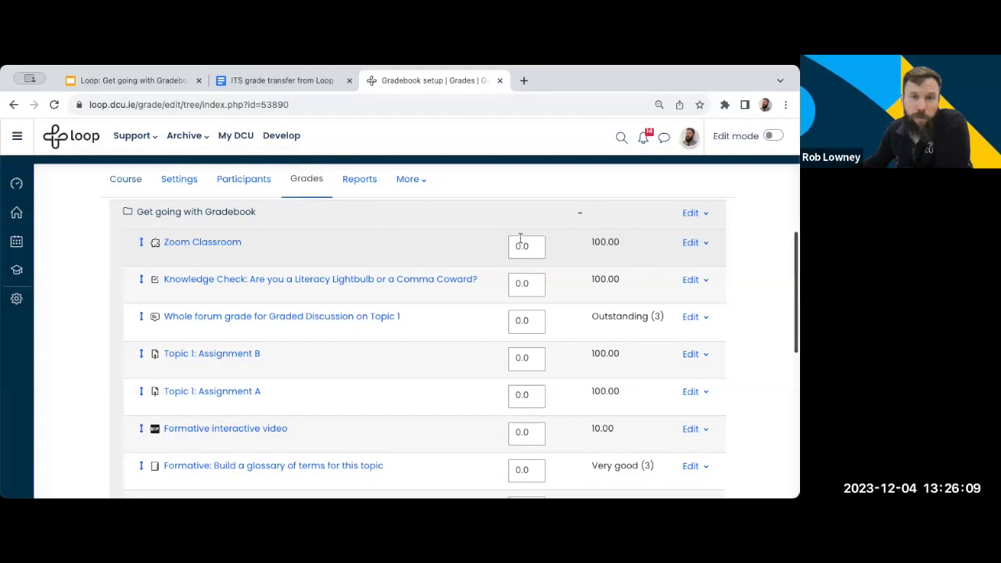
double_click(529, 248)
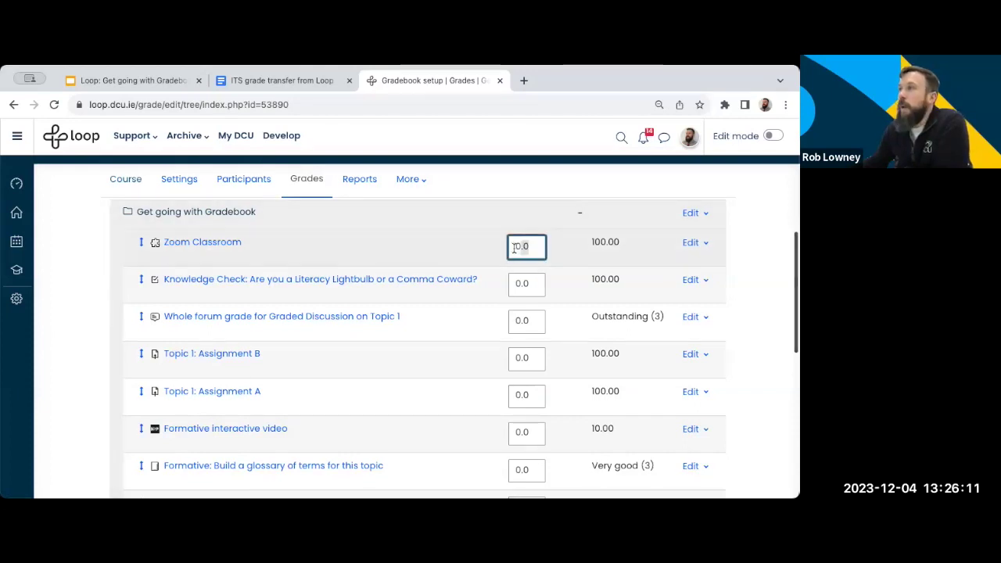
type("0.0")
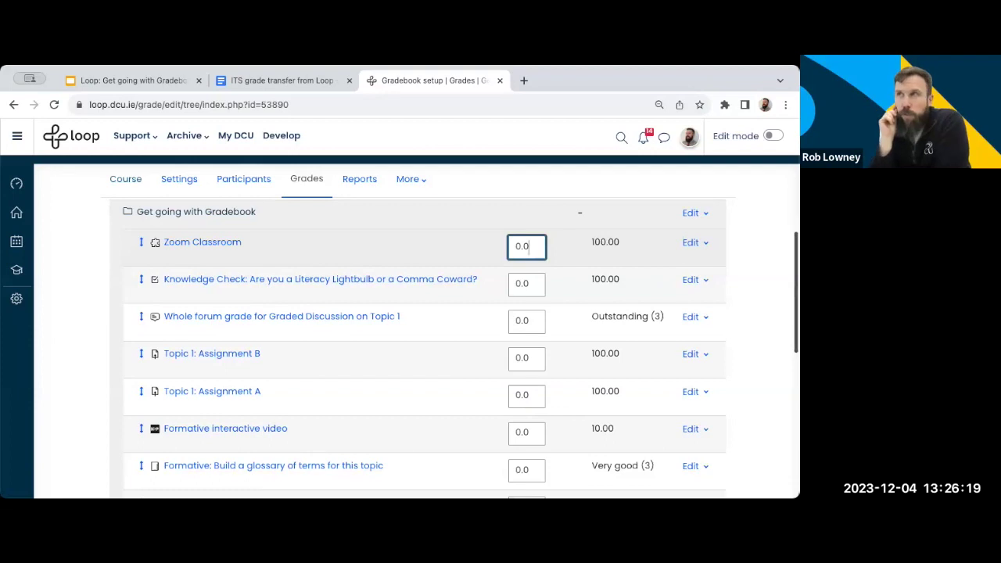
key("Tab")
scroll(319, 279, "down", 1)
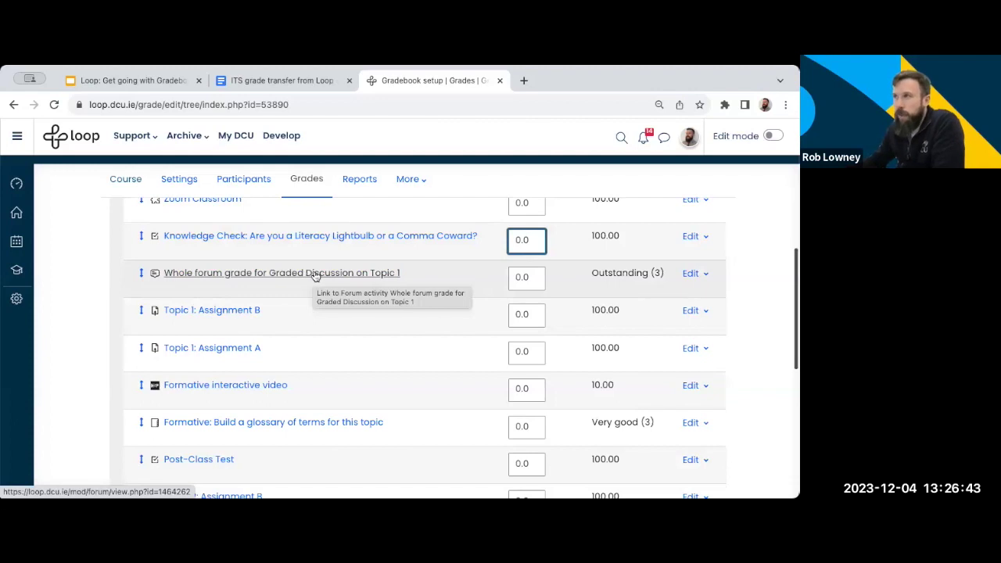
- Weight the Topic 1 forum grade and Post-Class Test at 0.1 each, and Topic 2 Assignments A and B at 0.2 each
double_click(527, 276)
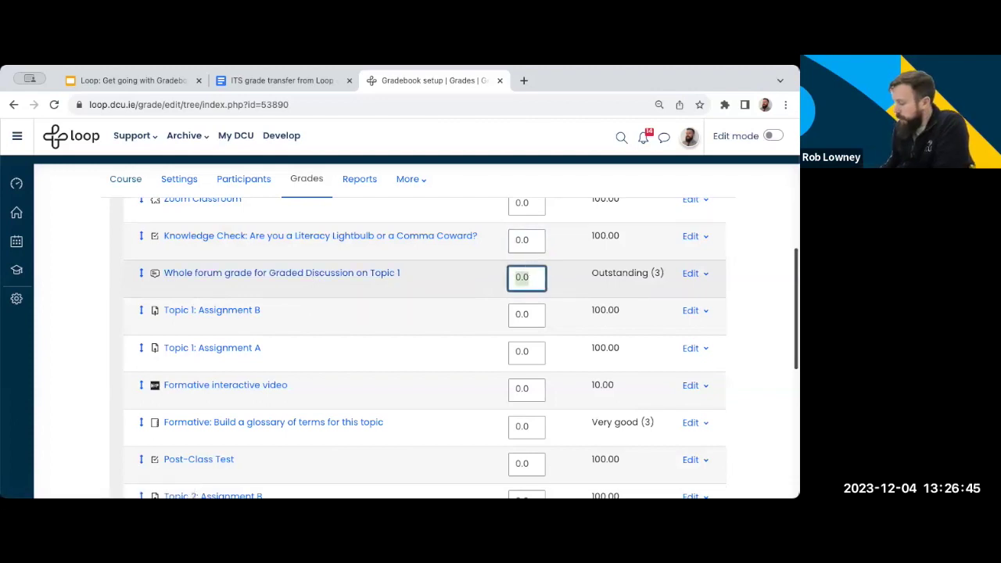
type("0.1")
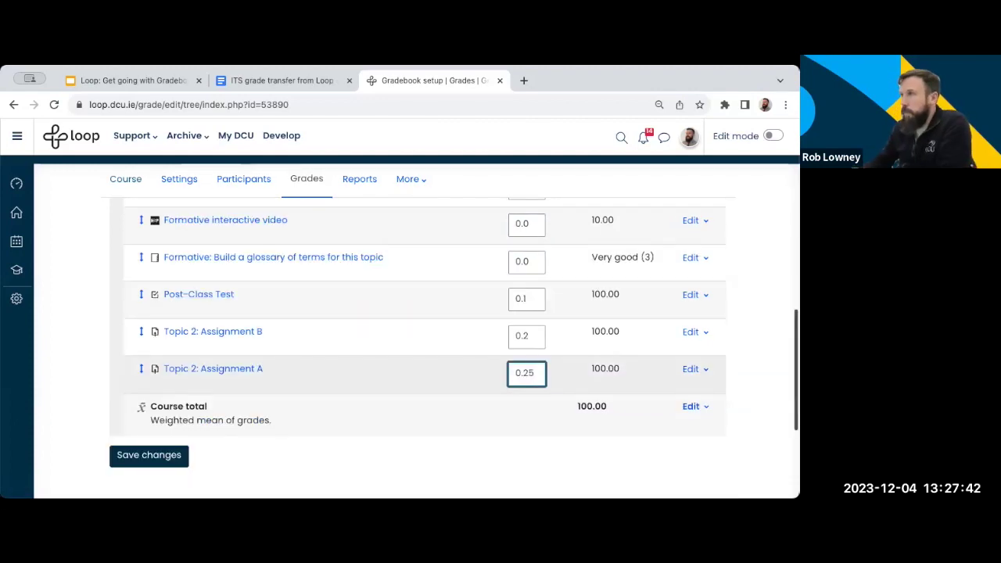
key("BackSpace")
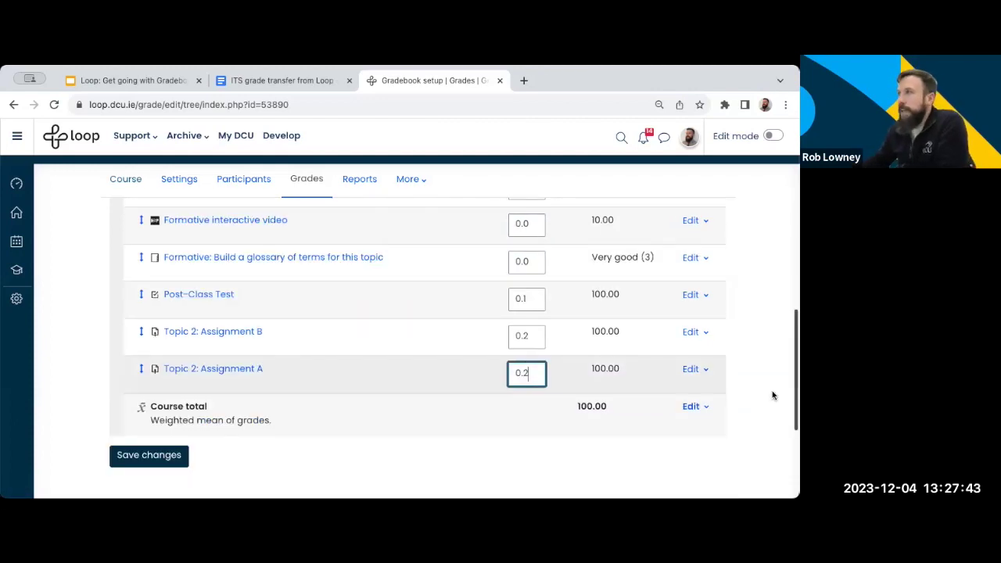
- Check the weights entered for all the grade items and save the Gradebook setup changes
left_click(771, 392)
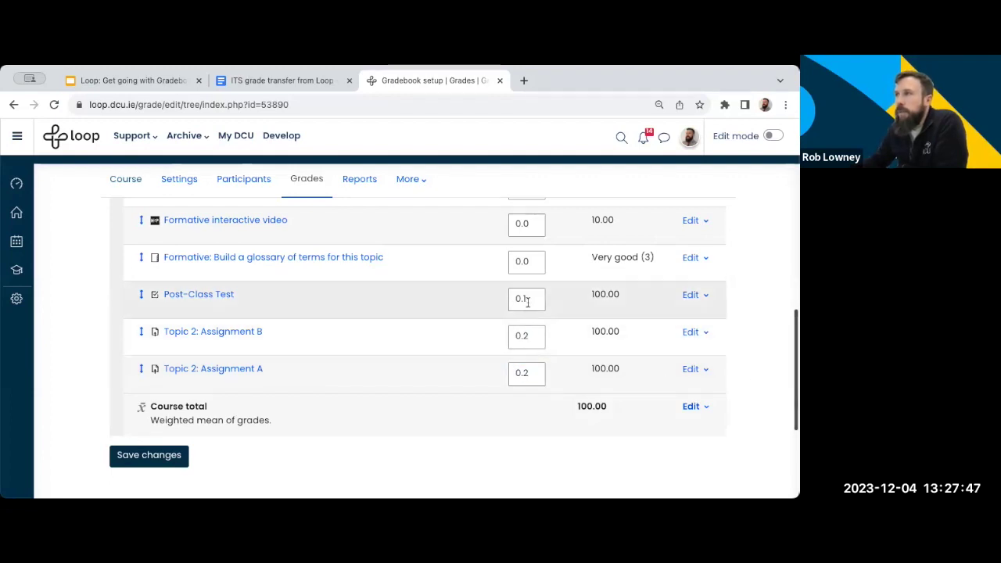
scroll(527, 302, "up", 3)
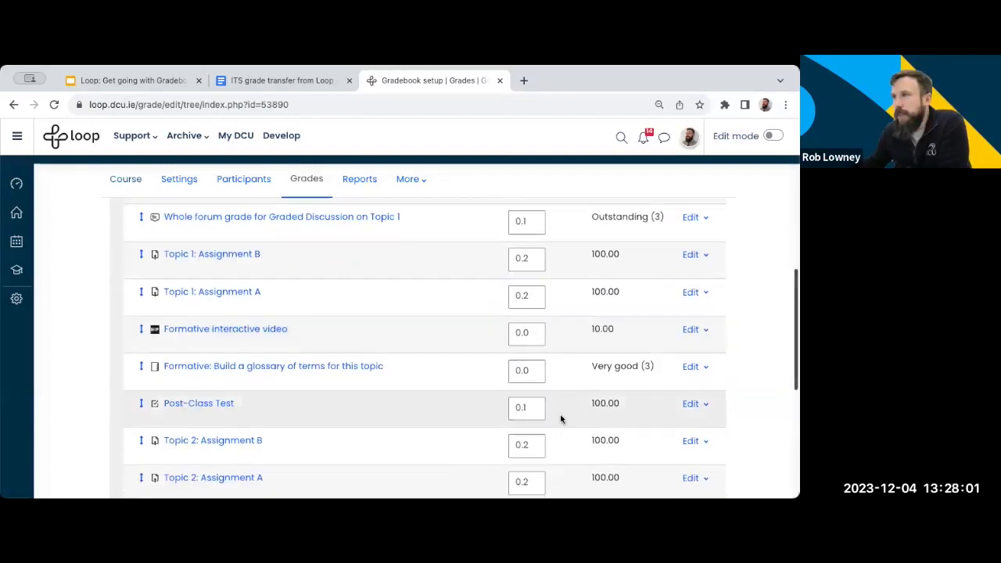
scroll(561, 417, "down", 3)
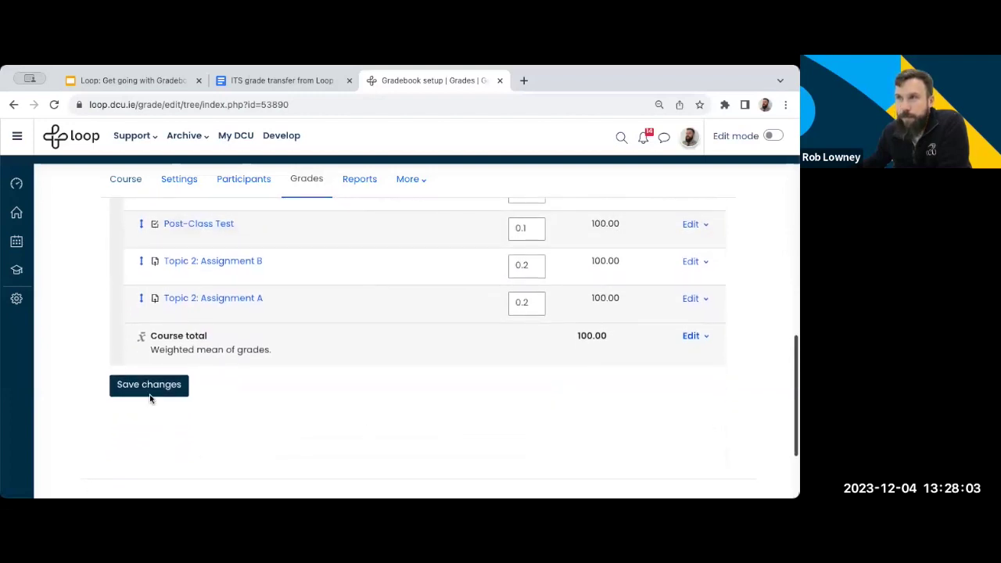
left_click(149, 385)
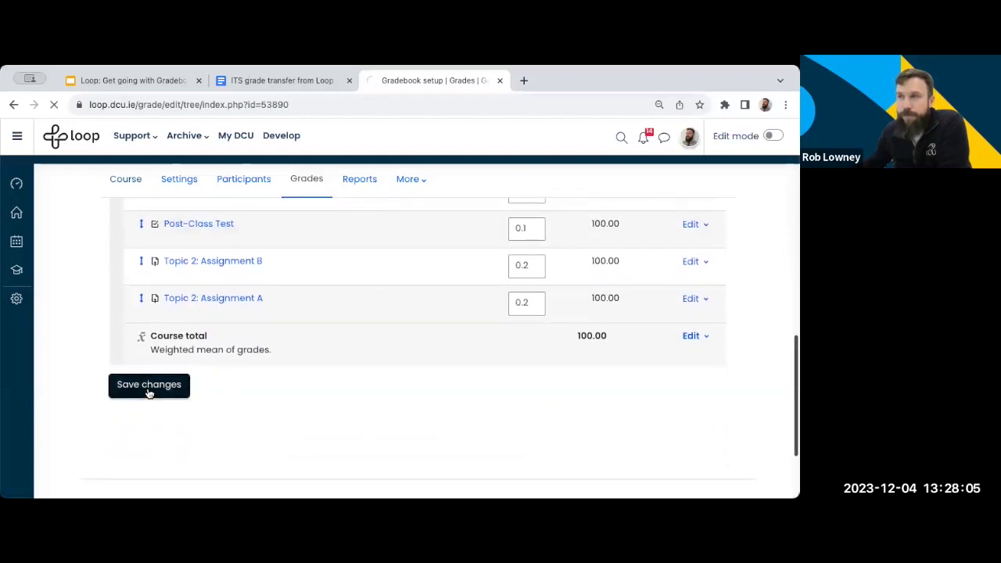
scroll(542, 359, "down", 2)
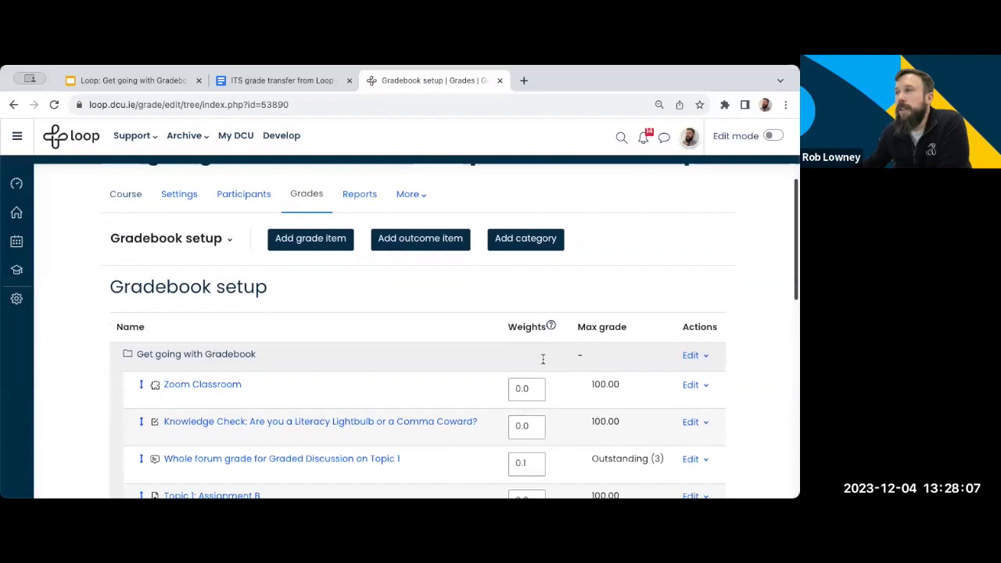
scroll(543, 358, "down", 3)
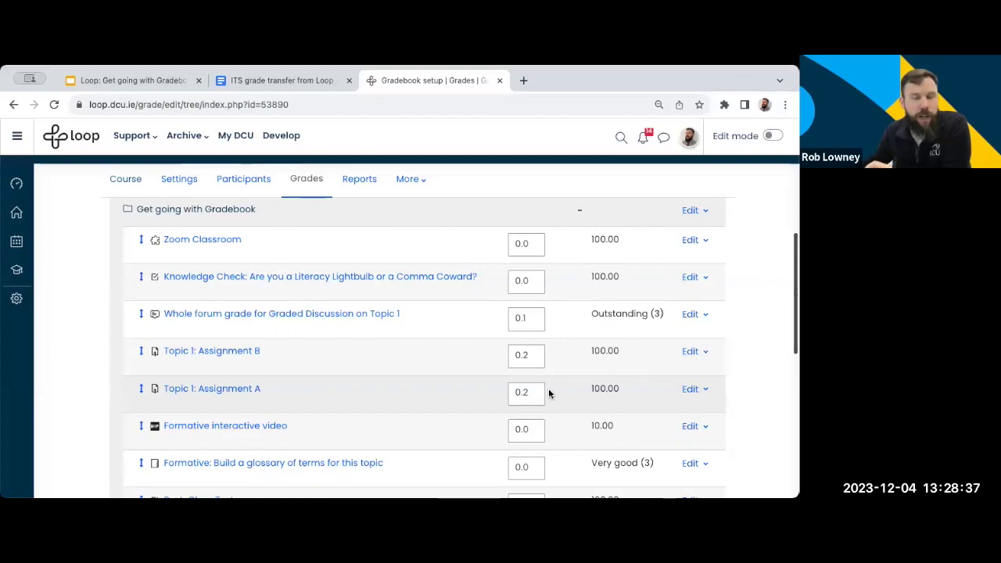
scroll(575, 358, "down", 1)
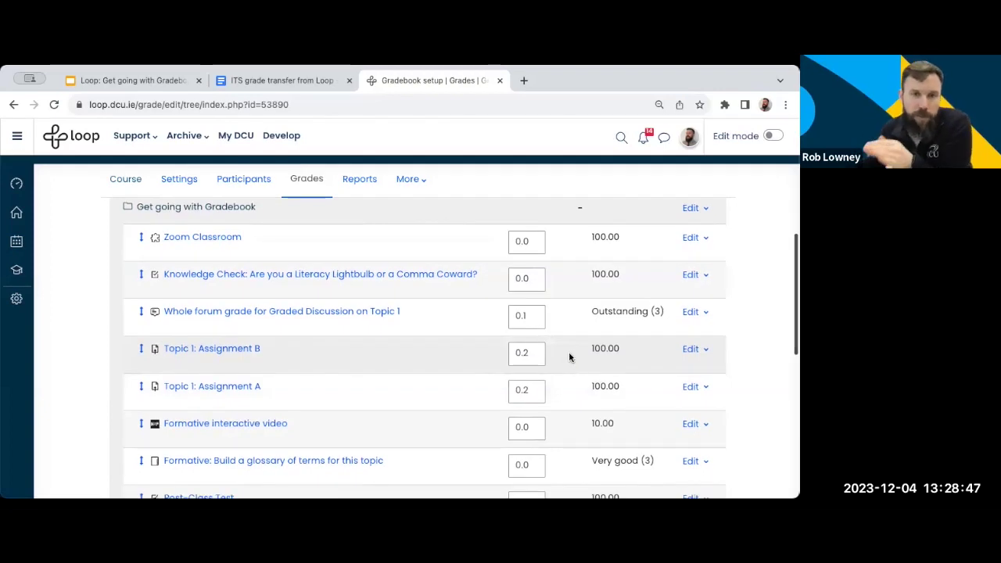
- Switch from the Gradebook setup to the User report and display the first listed student's report
scroll(556, 408, "up", 3)
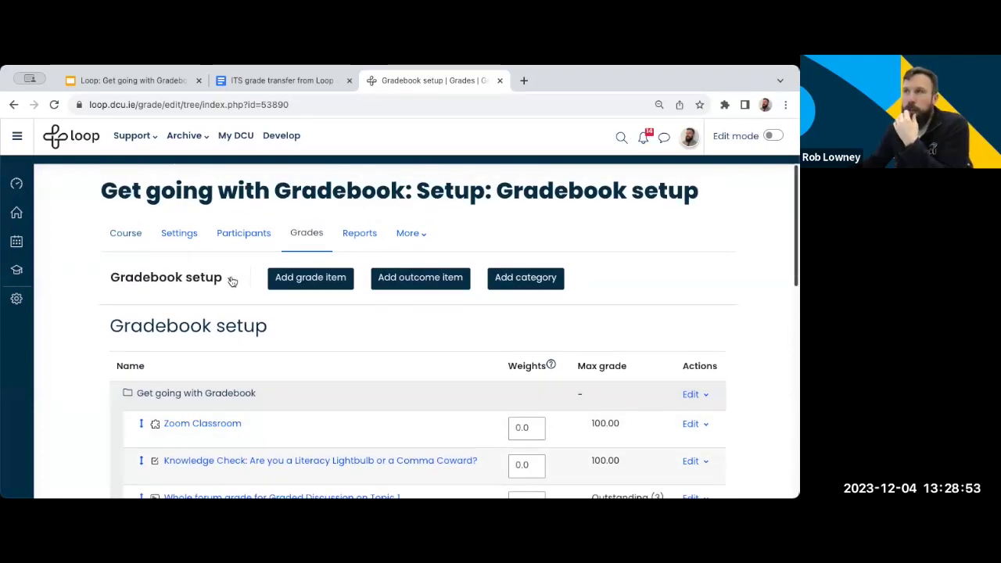
left_click(231, 281)
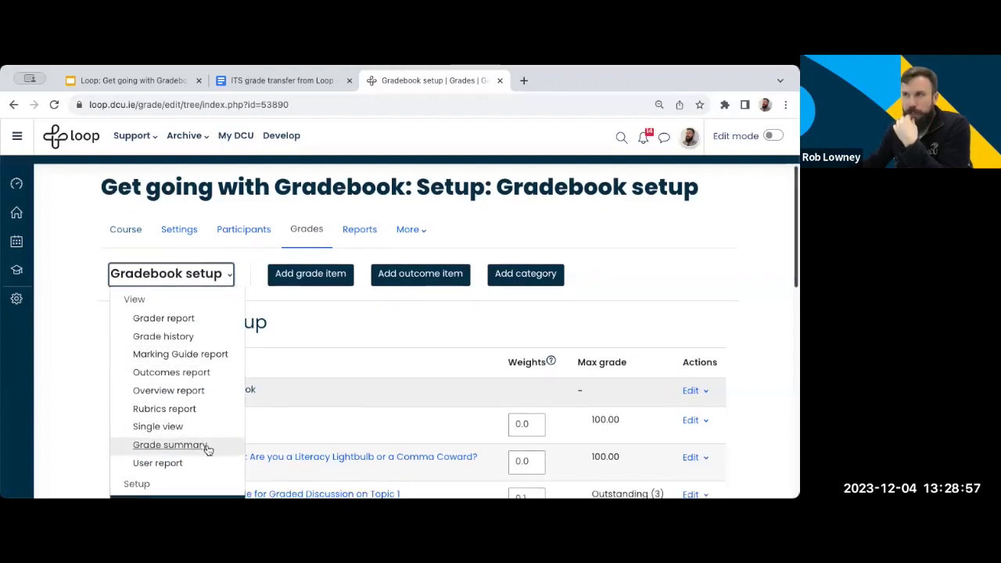
scroll(195, 449, "down", 1)
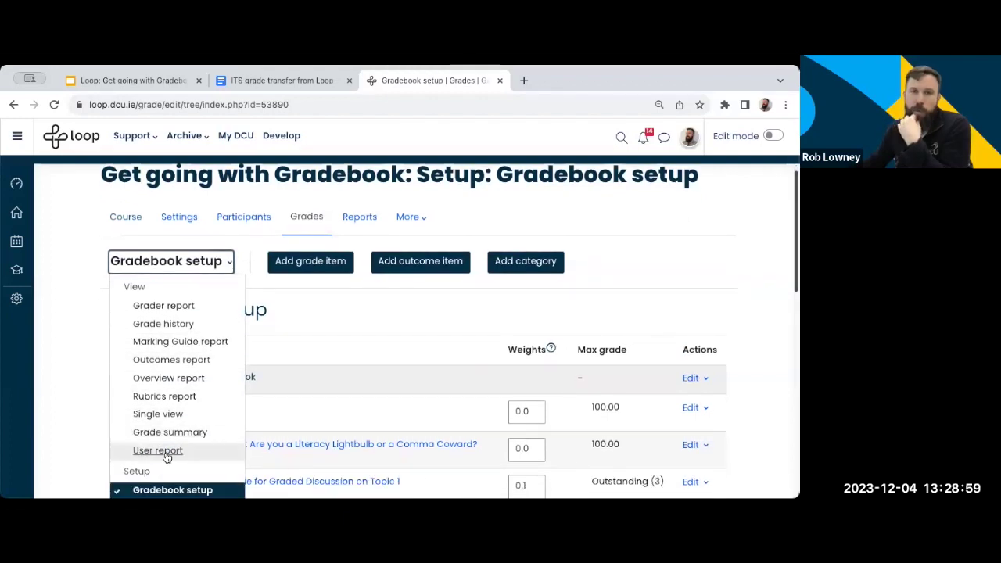
left_click(164, 451)
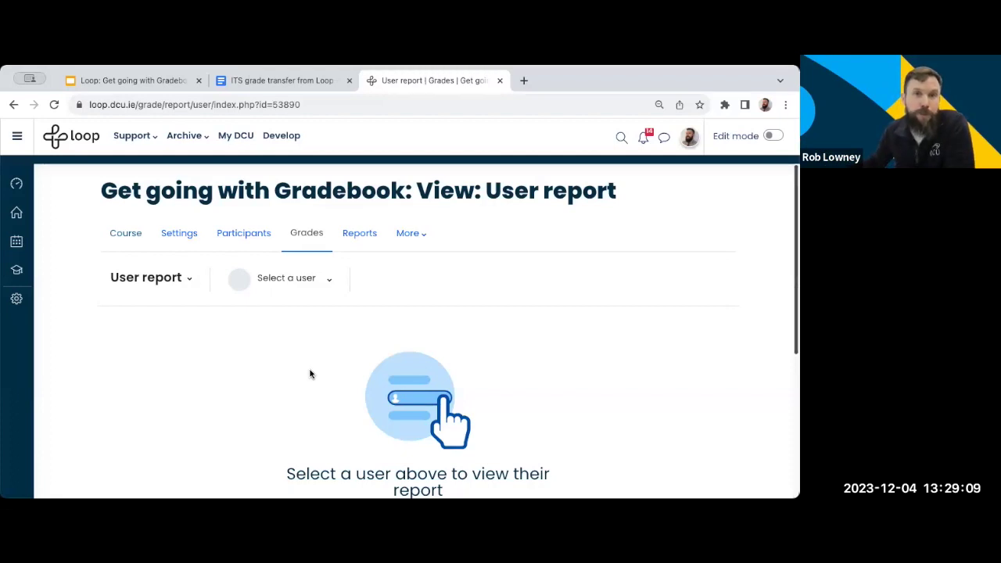
left_click(331, 284)
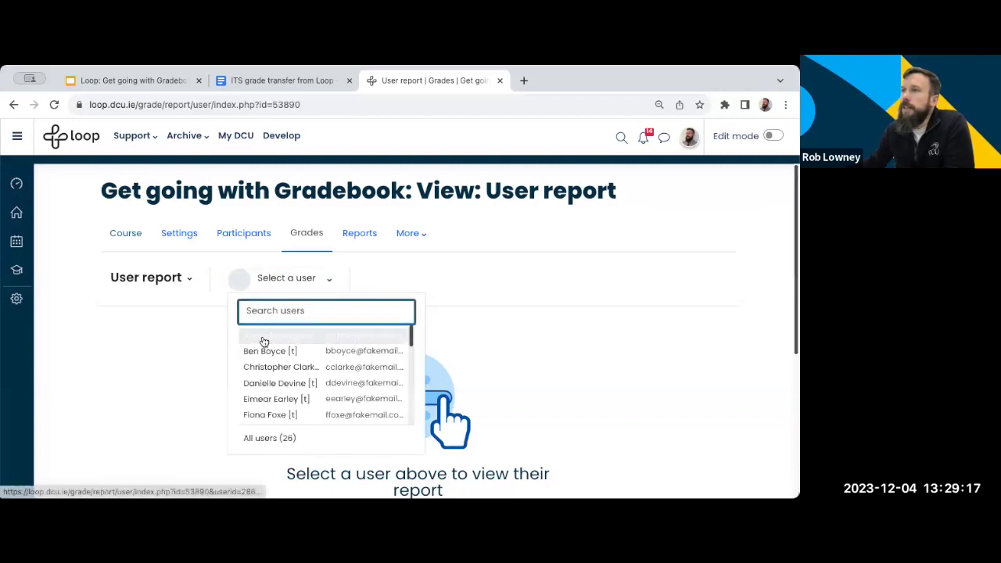
left_click(291, 339)
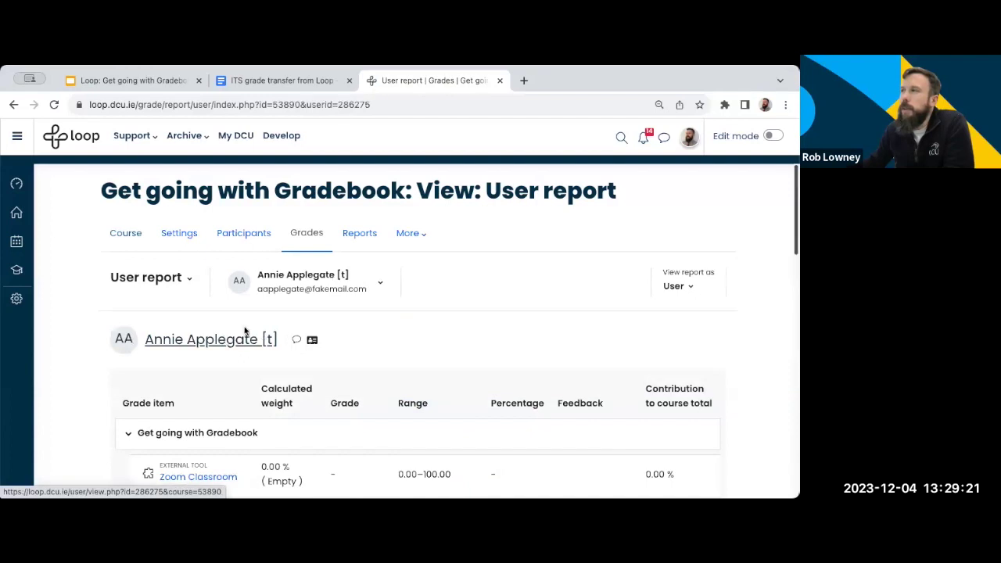
- View the report as User and examine the student's weights, grades, contributions and course total percentage
left_click(684, 286)
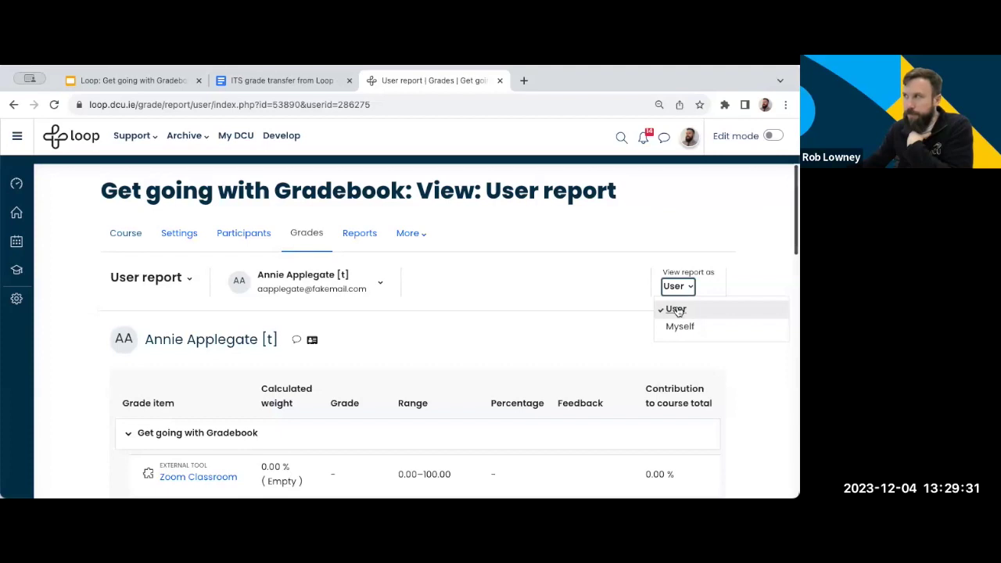
left_click(676, 310)
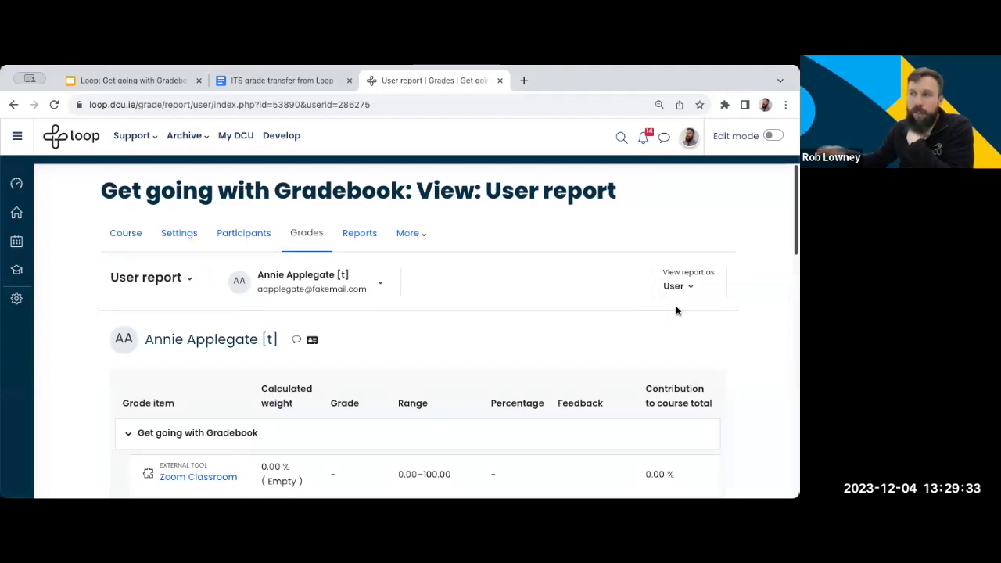
left_click(737, 349)
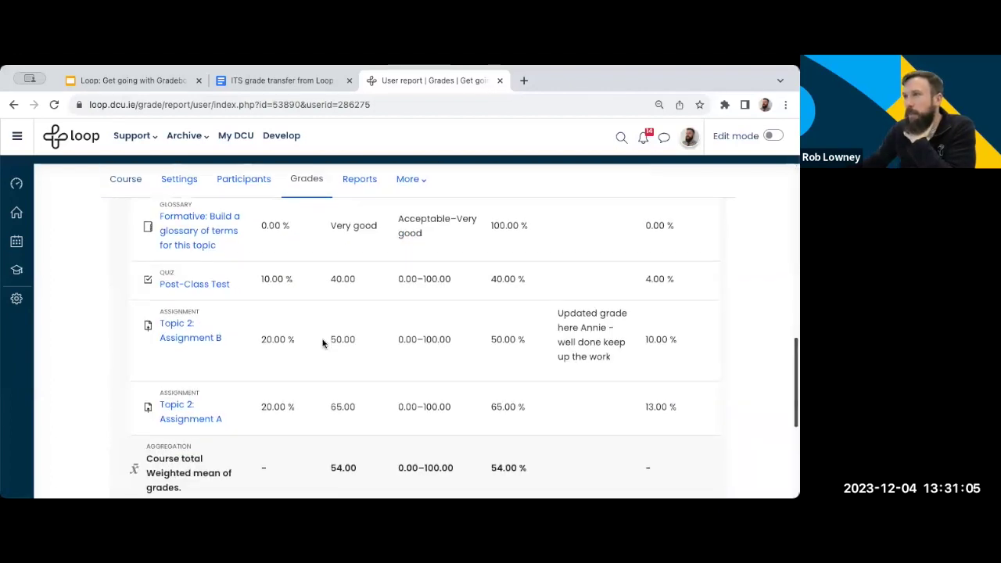
scroll(323, 343, "down", 1)
scroll(323, 342, "down", 2)
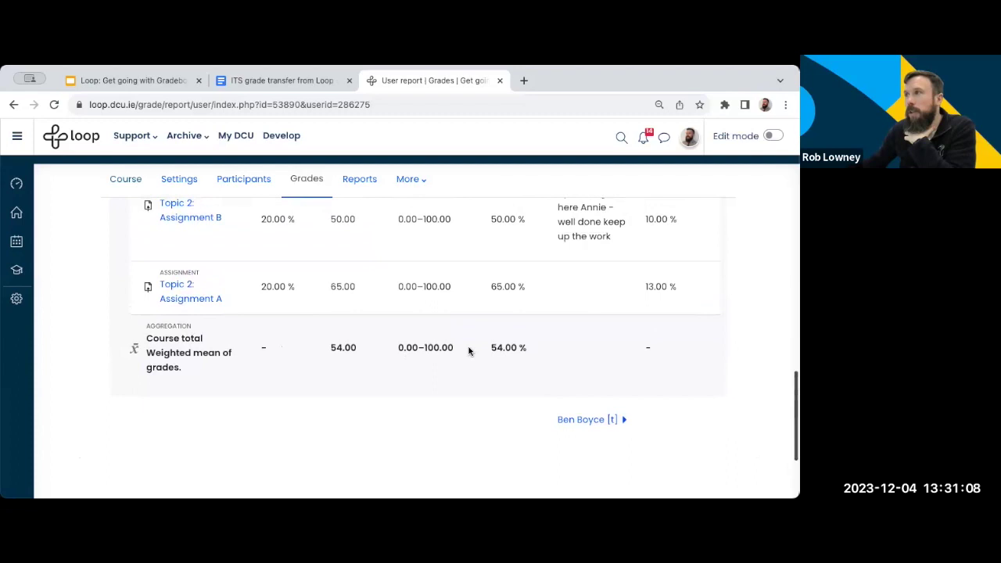
left_click_drag(490, 347, 525, 344)
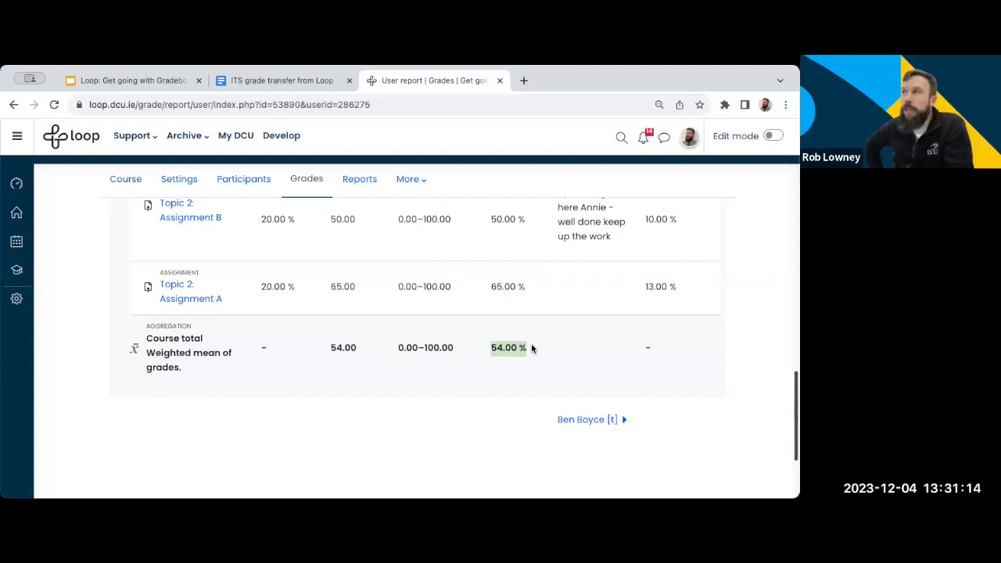
scroll(334, 349, "up", 3)
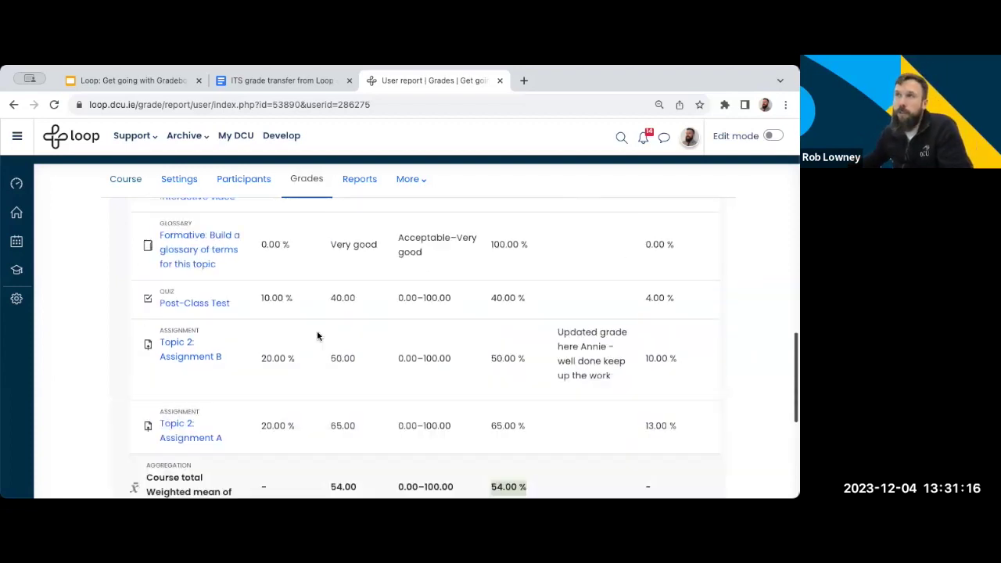
scroll(669, 383, "up", 10)
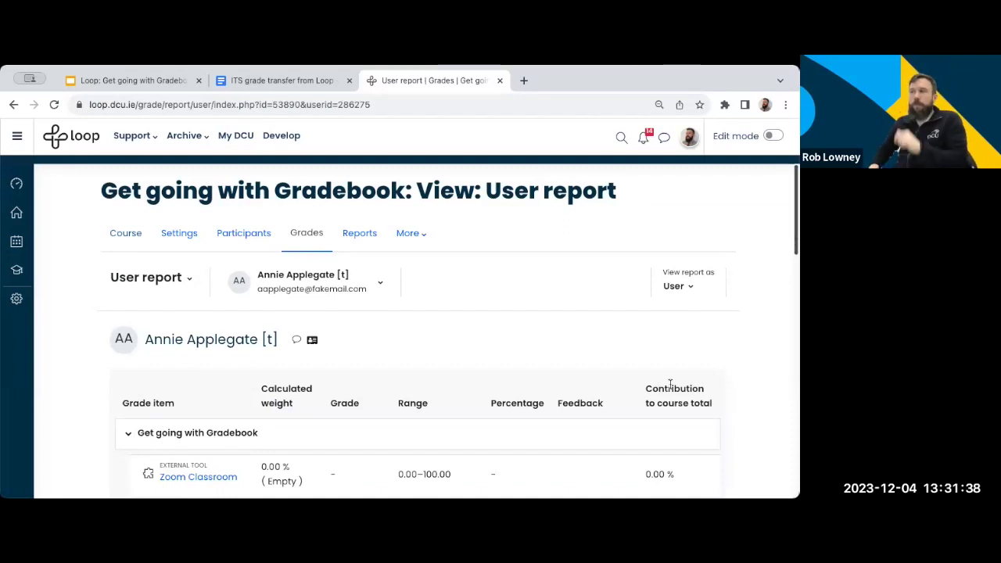
- Return from the User report to the course's Gradebook setup
left_click(151, 278)
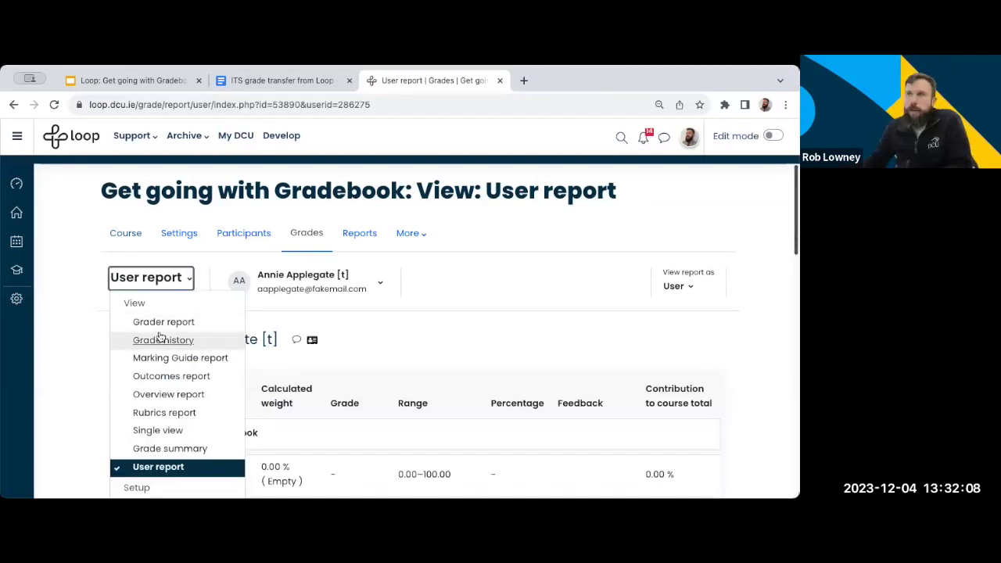
scroll(160, 344, "down", 3)
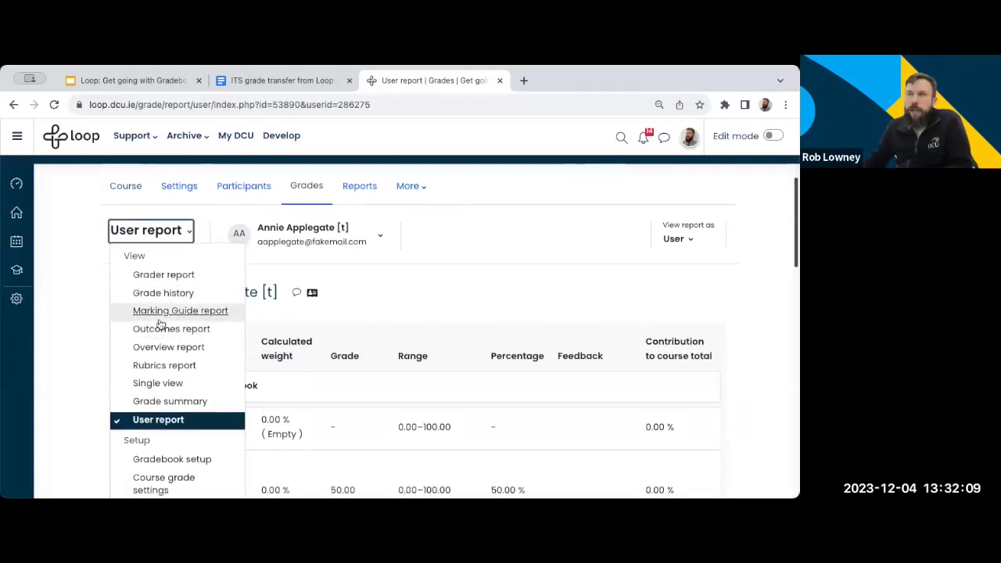
left_click(174, 379)
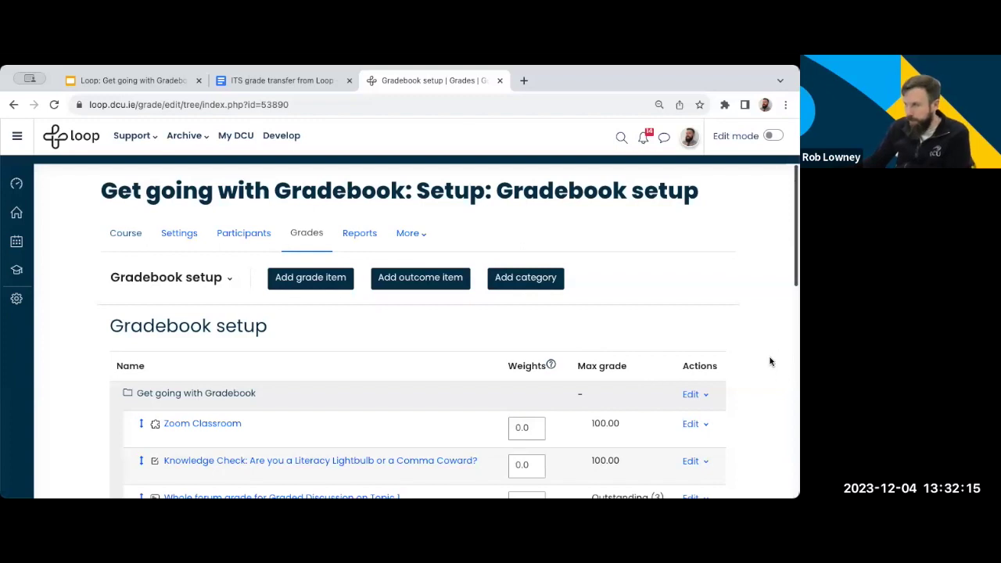
- Hide the Topic 2: Assignment B grade item in the Gradebook setup
scroll(751, 361, "down", 2)
scroll(742, 359, "down", 2)
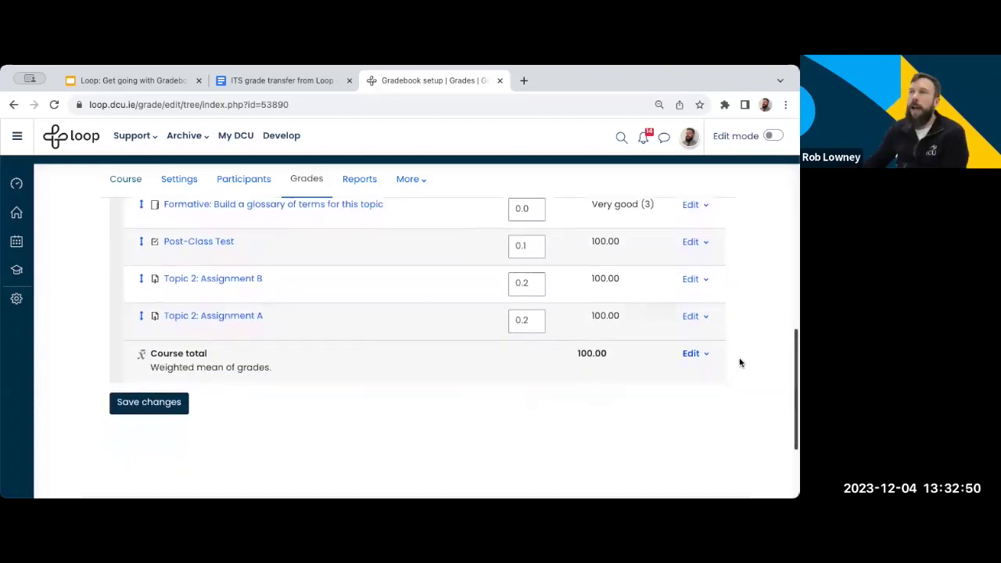
scroll(740, 360, "down", 1)
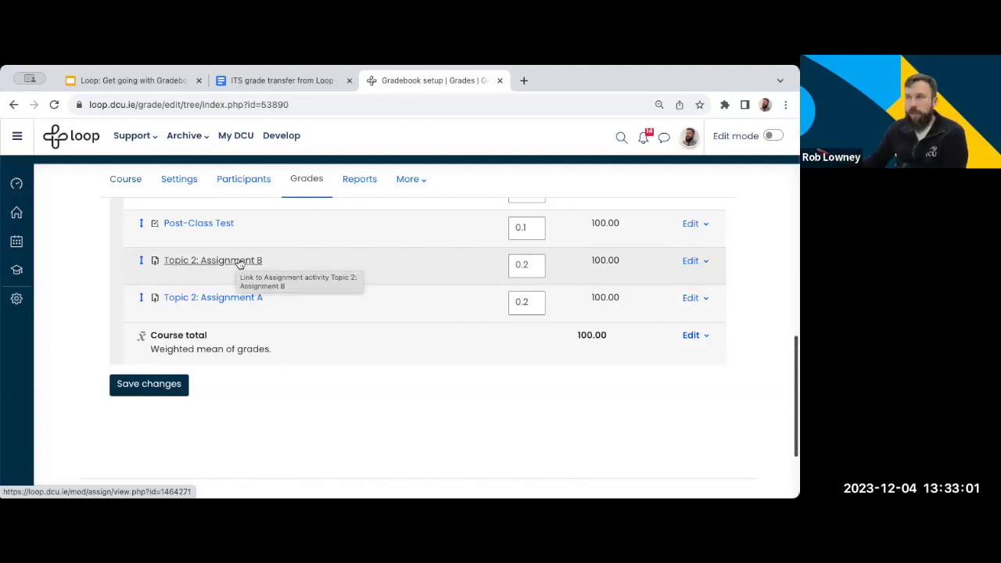
scroll(235, 313, "up", 1)
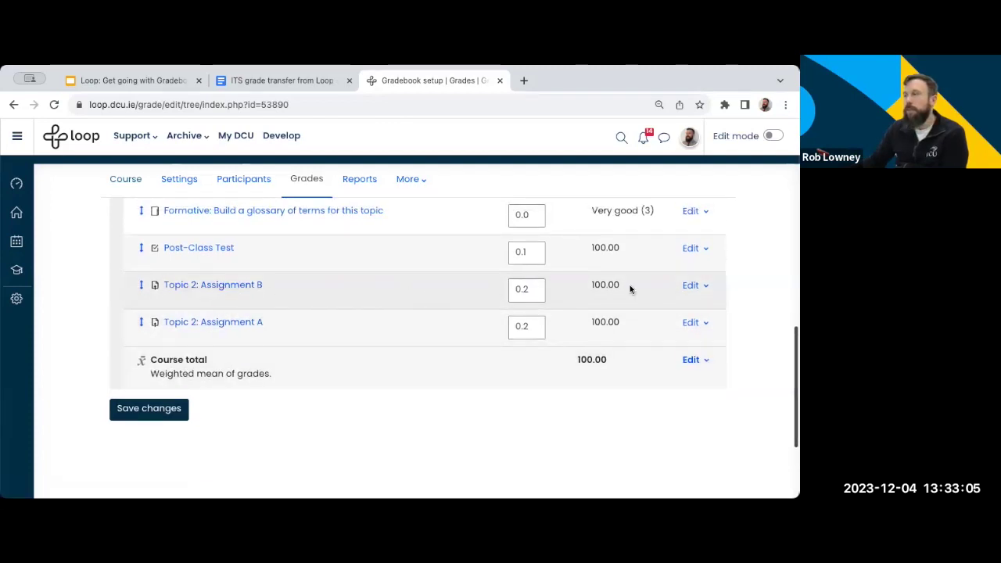
left_click(695, 286)
left_click(695, 286)
left_click(695, 286)
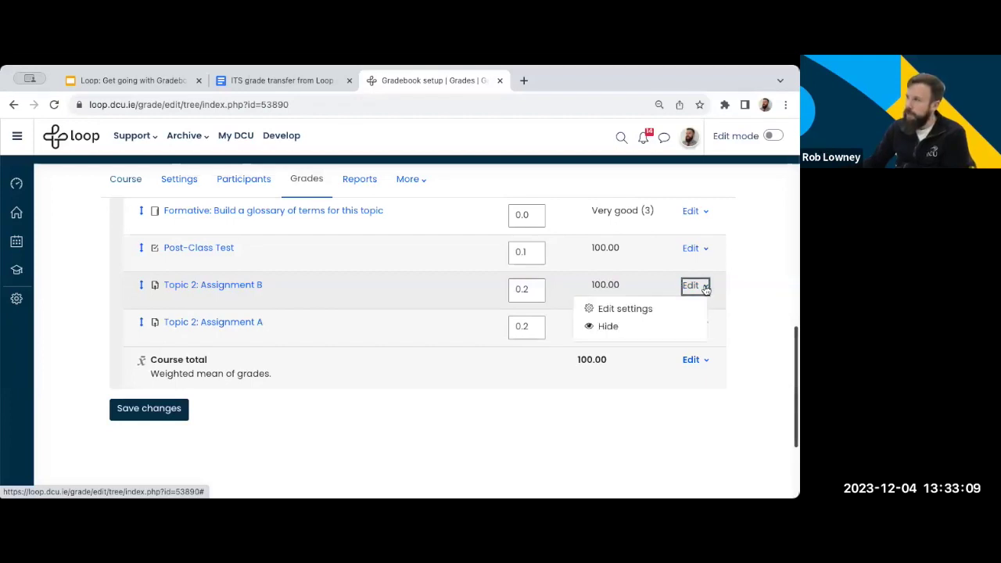
left_click(607, 329)
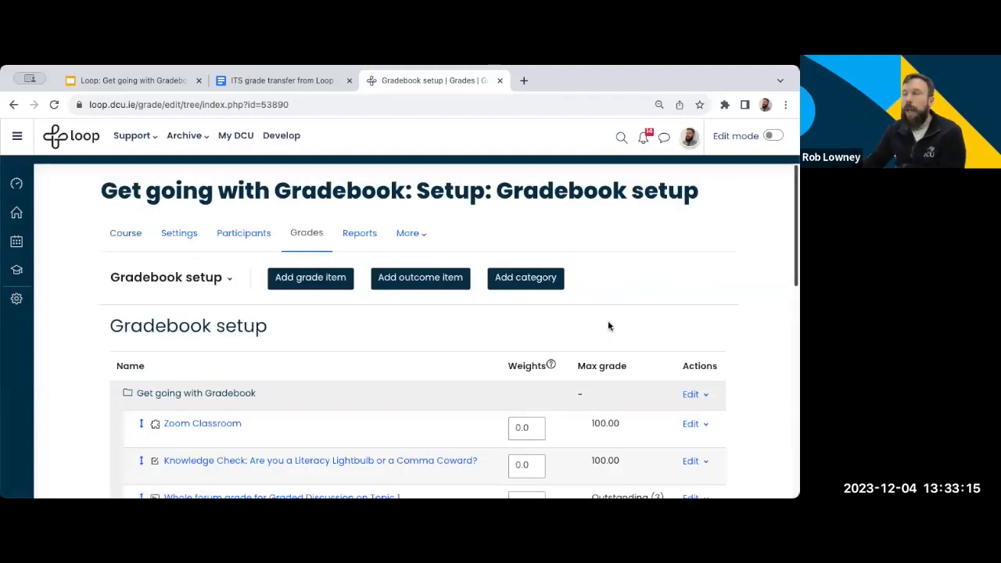
scroll(733, 347, "down", 5)
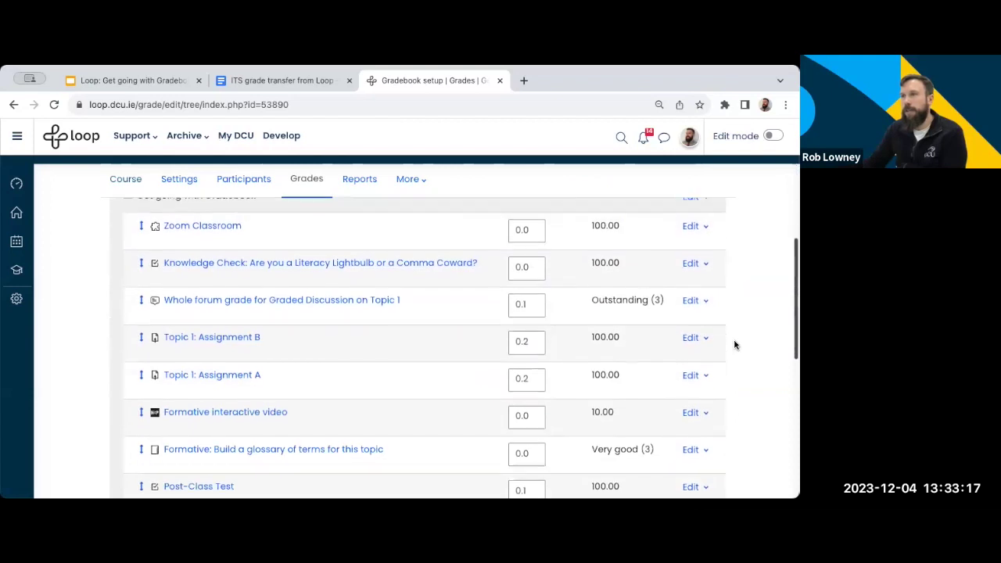
scroll(733, 345, "down", 1)
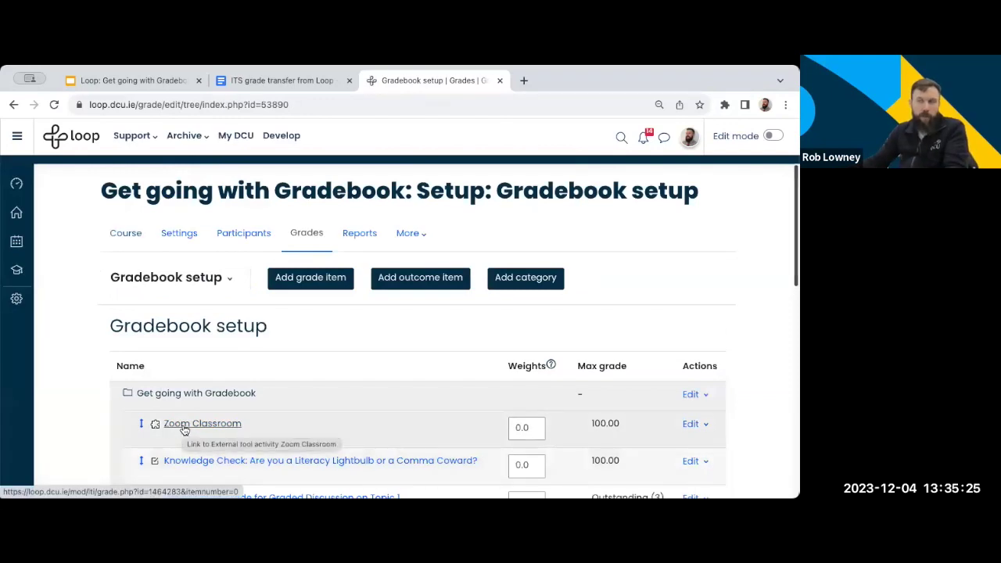
- Show the hidden Topic 2: Assignment B grade item again
scroll(734, 406, "down", 10)
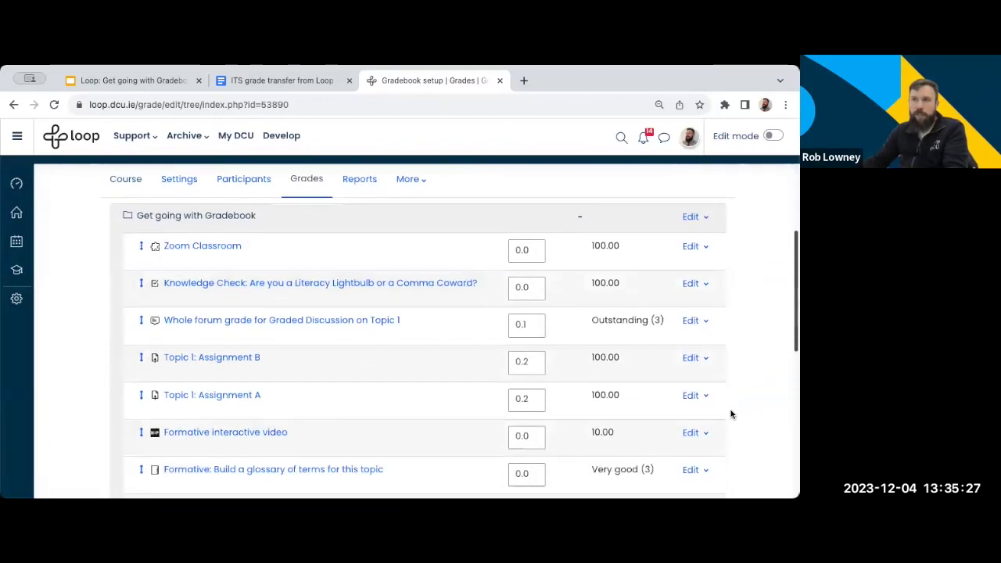
scroll(728, 414, "up", 1)
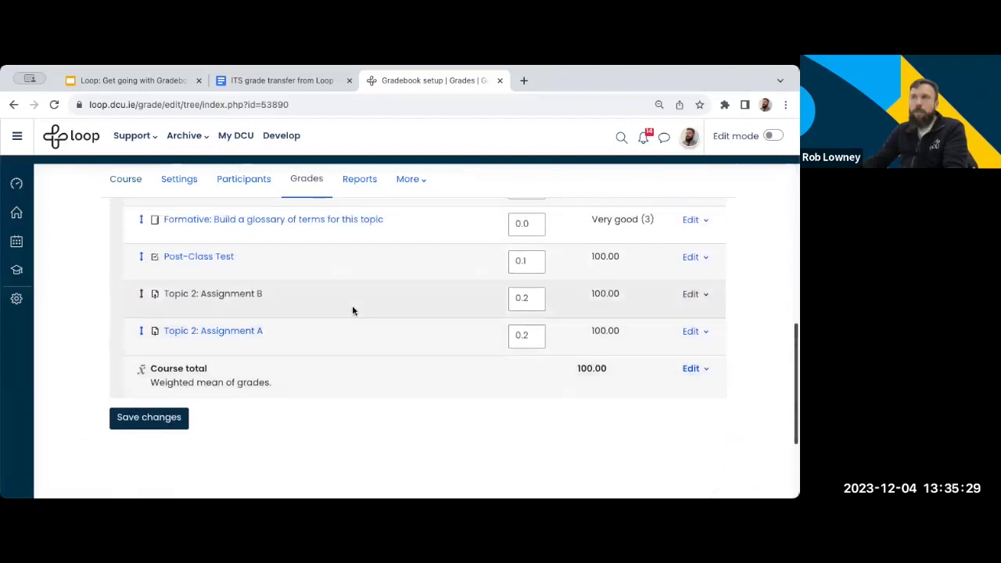
left_click(701, 297)
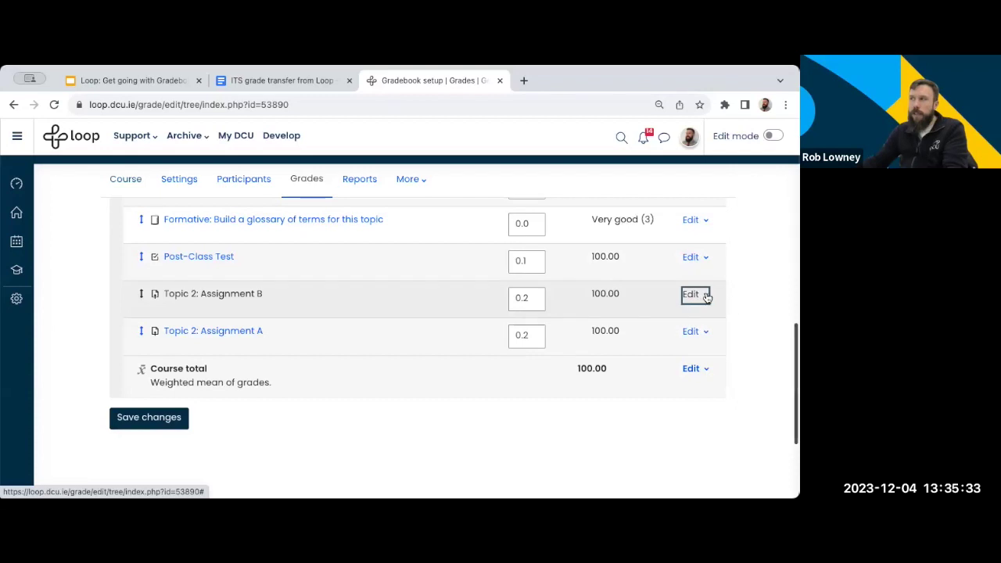
left_click(695, 295)
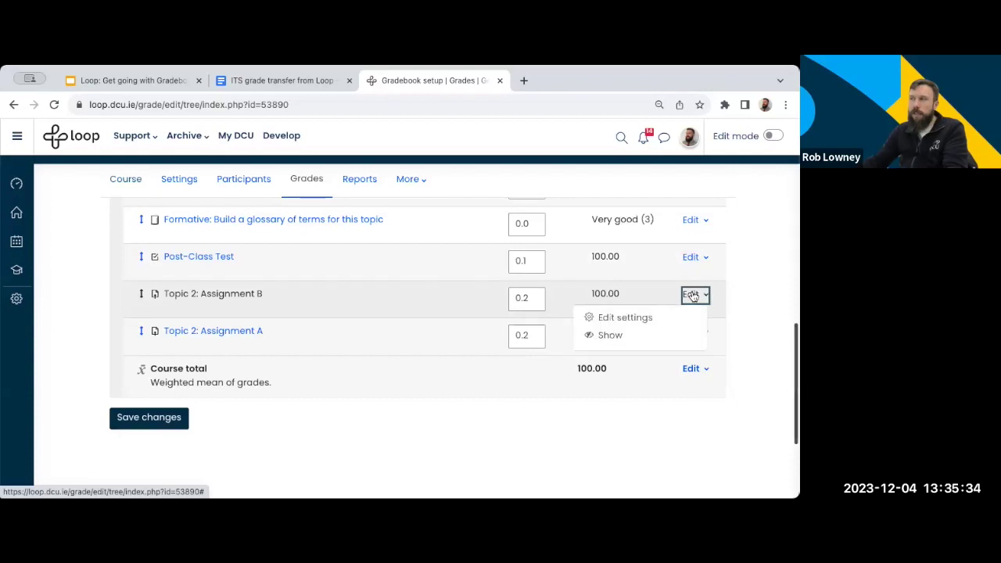
left_click(609, 336)
scroll(594, 324, "down", 1)
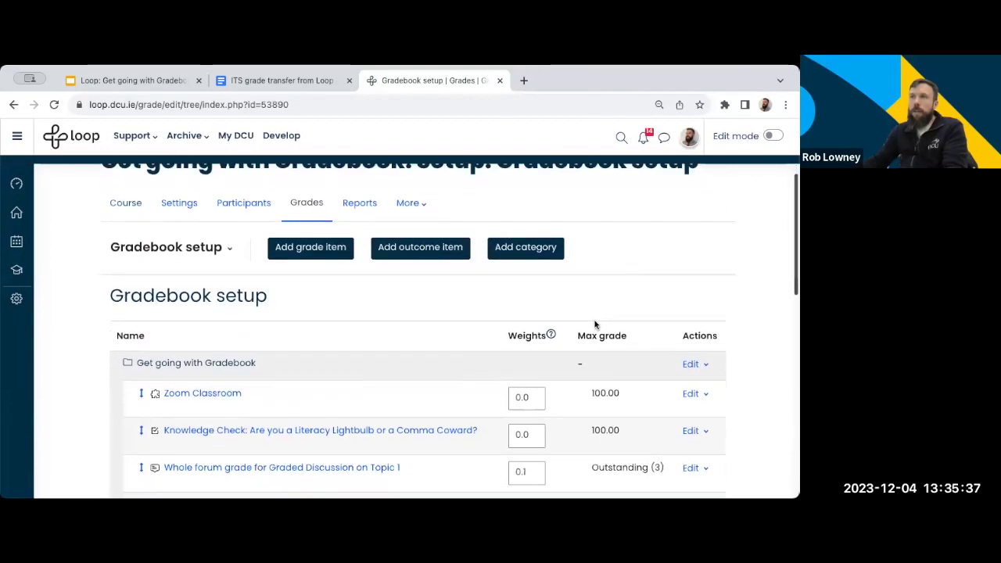
- Add a grade category named Topic 1 Coursework to the gradebook, keeping Weighted mean of grades as its aggregation, and save it
scroll(594, 324, "down", 5)
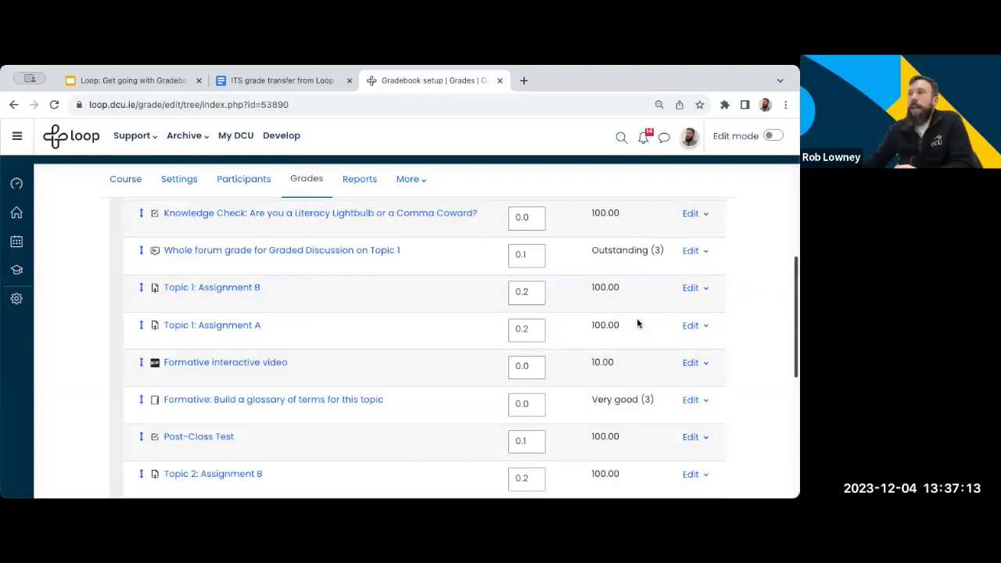
scroll(724, 326, "up", 3)
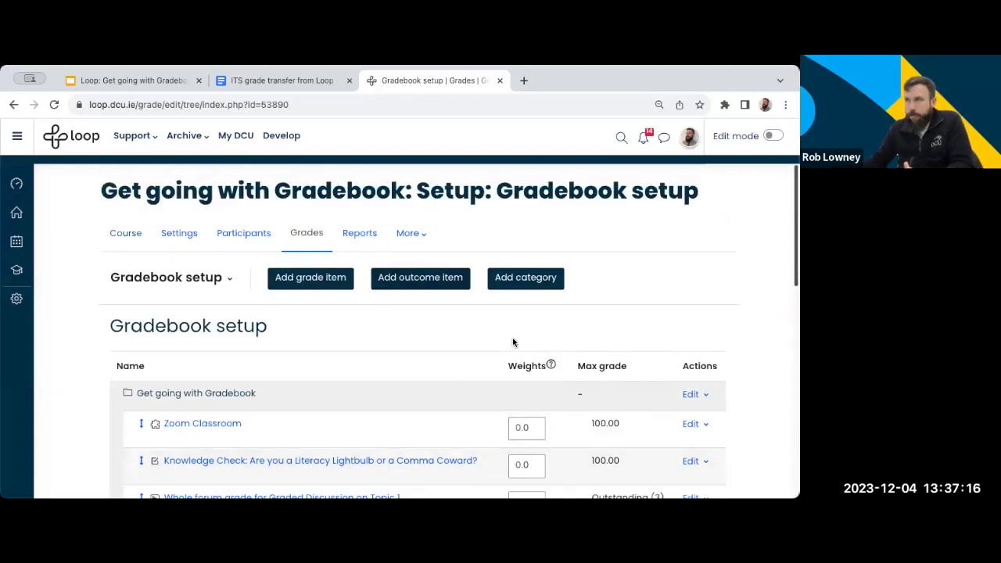
left_click(526, 280)
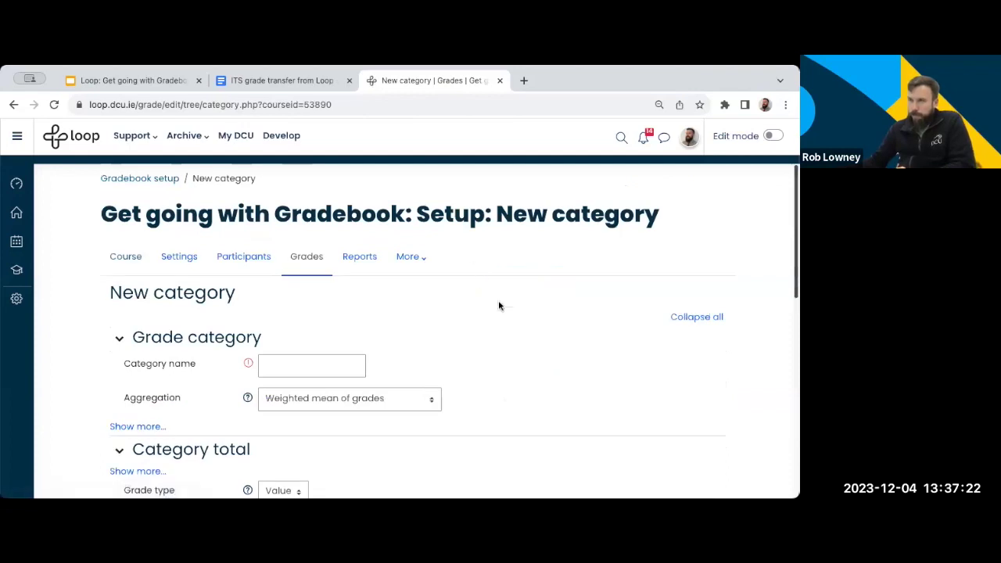
scroll(469, 383, "down", 1)
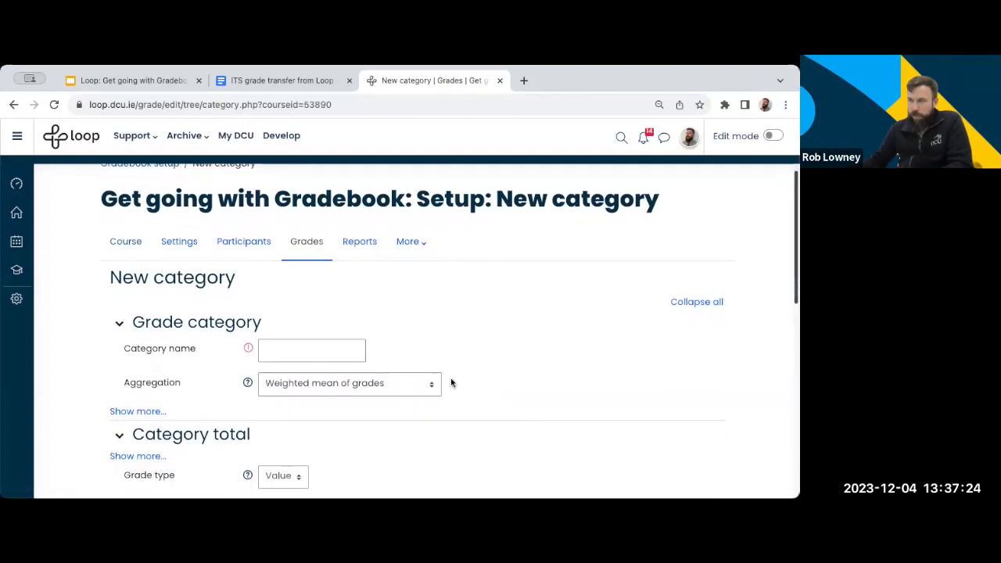
left_click(344, 356)
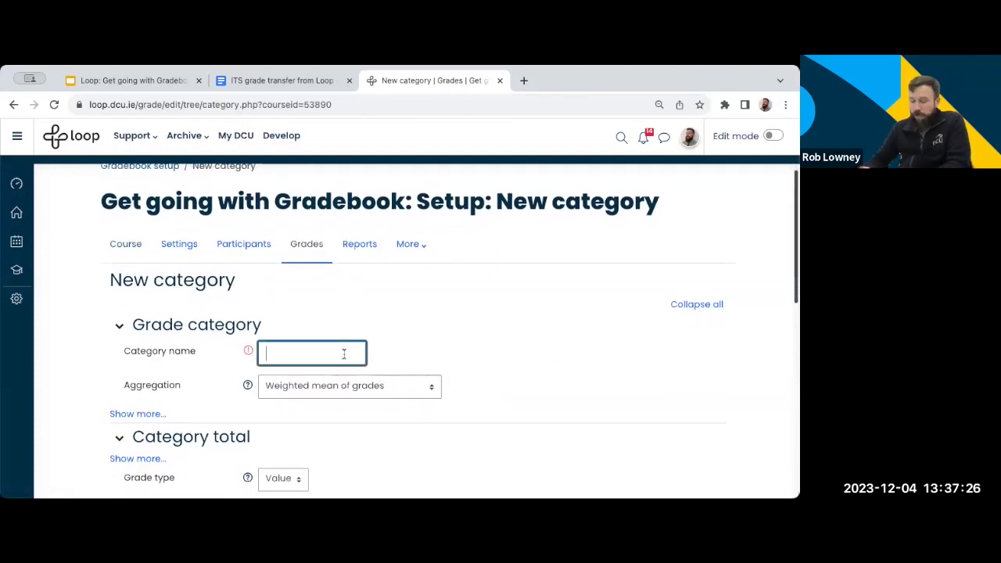
type("Top")
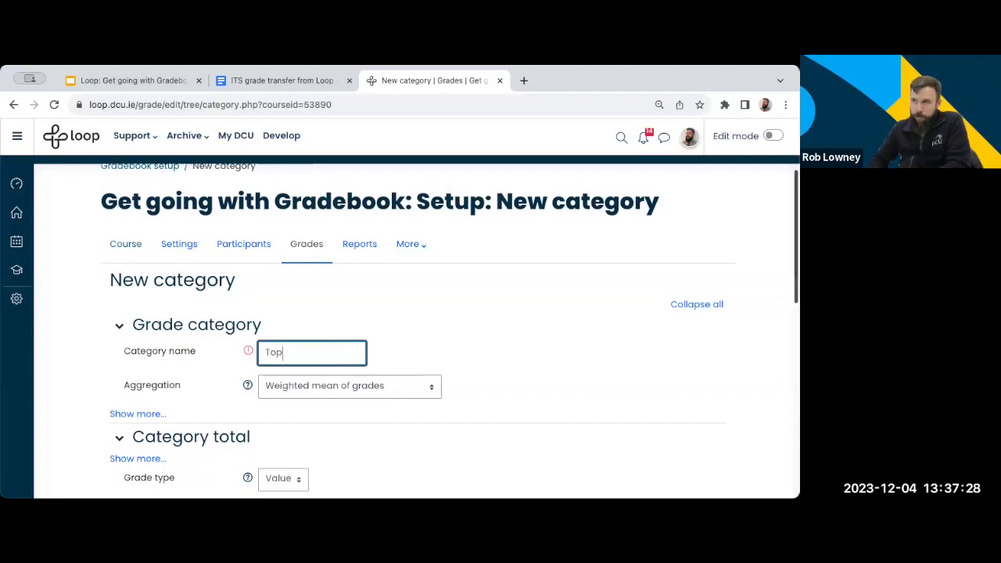
type("ic 1 C")
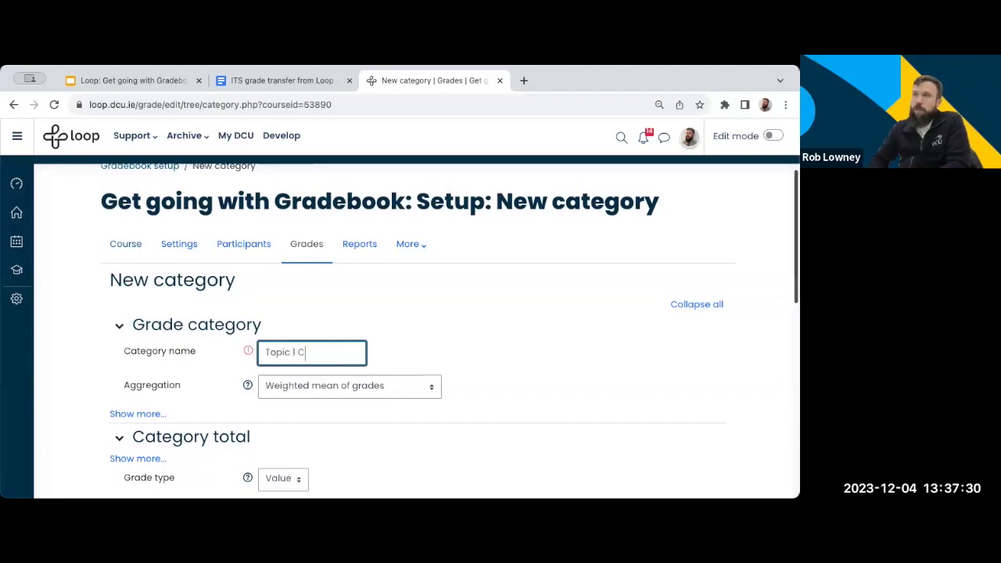
type("os")
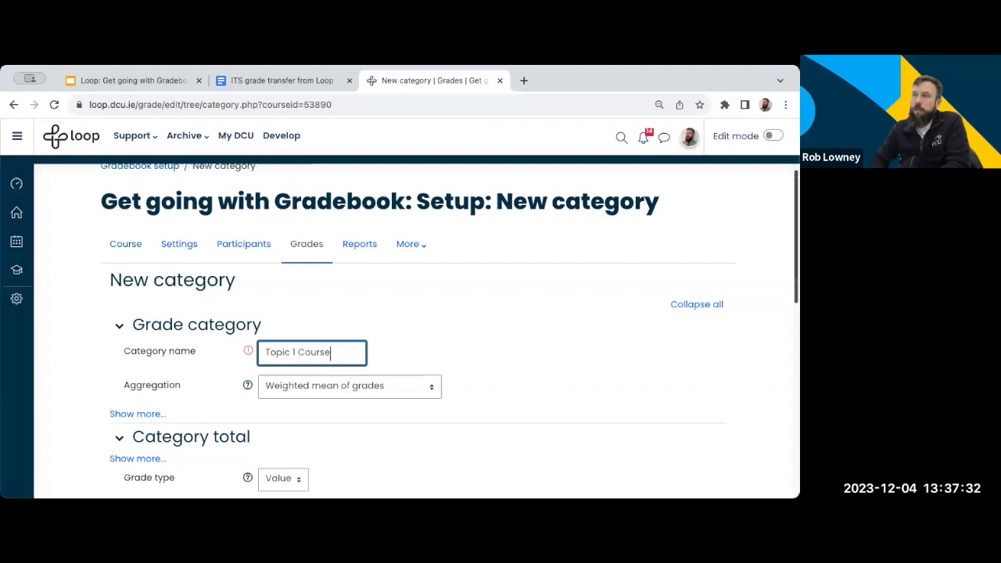
scroll(592, 339, "down", 8)
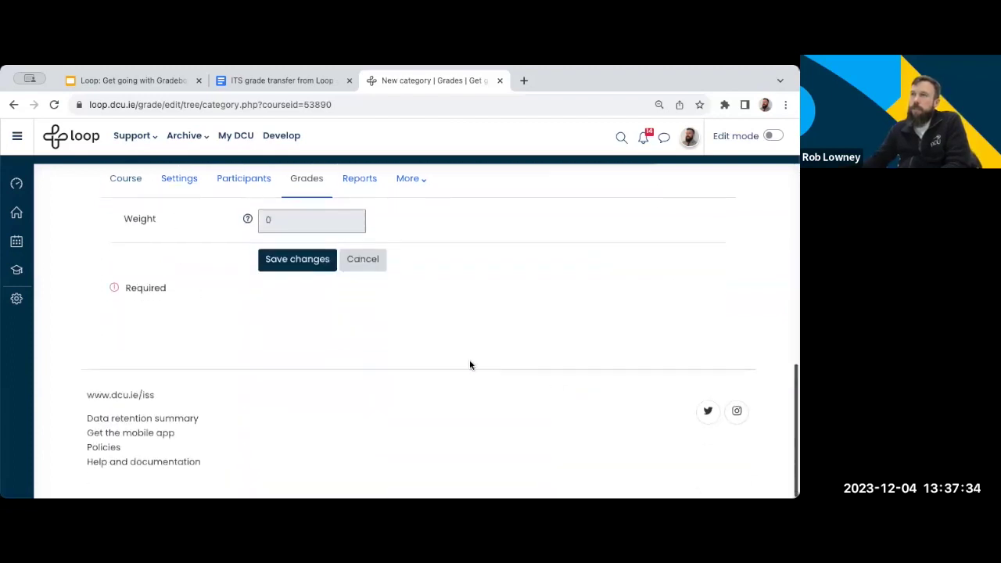
left_click(303, 264)
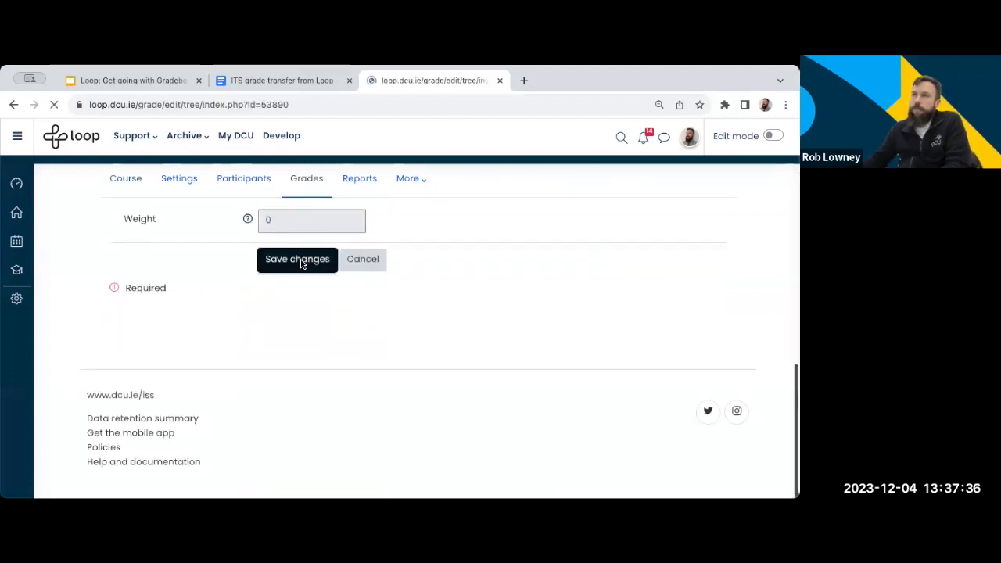
- Add and save another grade category named Topic 2 Coursework with Weighted mean of grades aggregation
left_click(522, 286)
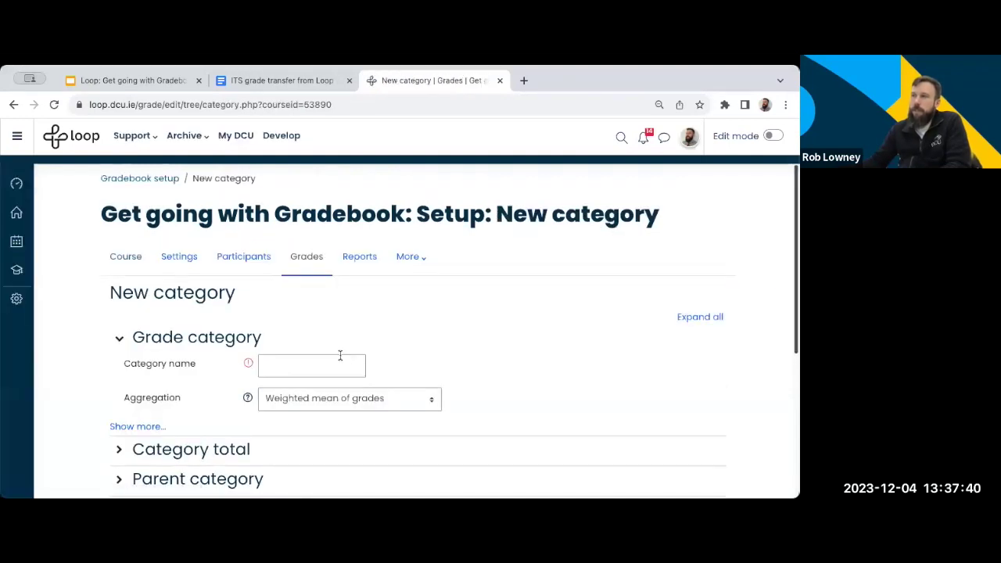
left_click(336, 359)
type("Topic ")
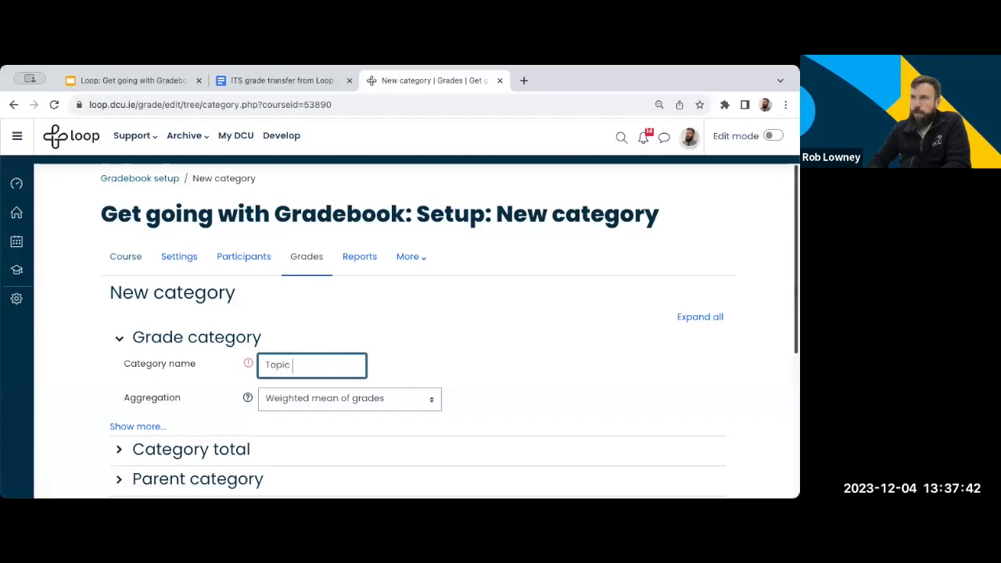
type("2 Coursework")
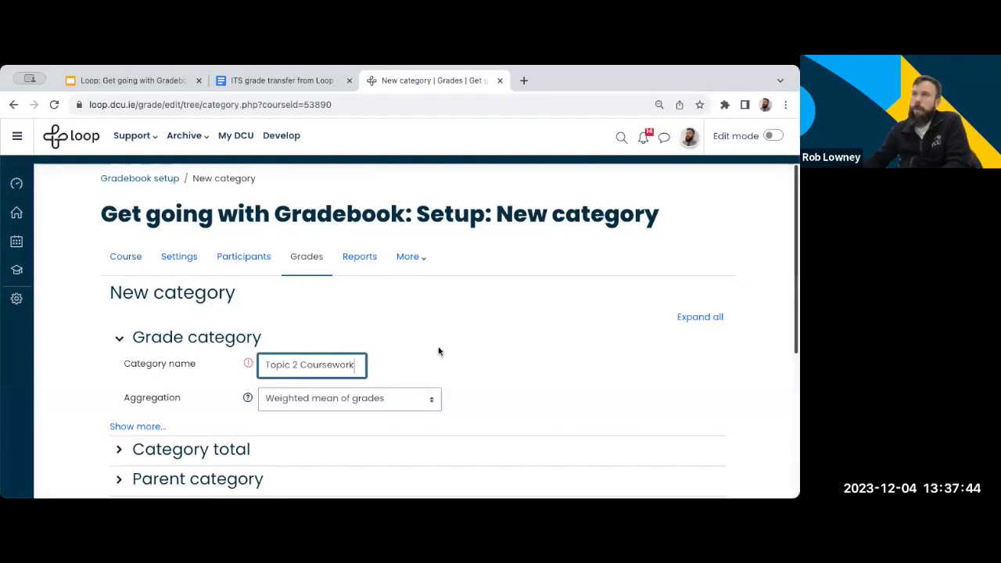
scroll(460, 368, "down", 2)
scroll(459, 368, "down", 2)
left_click(304, 284)
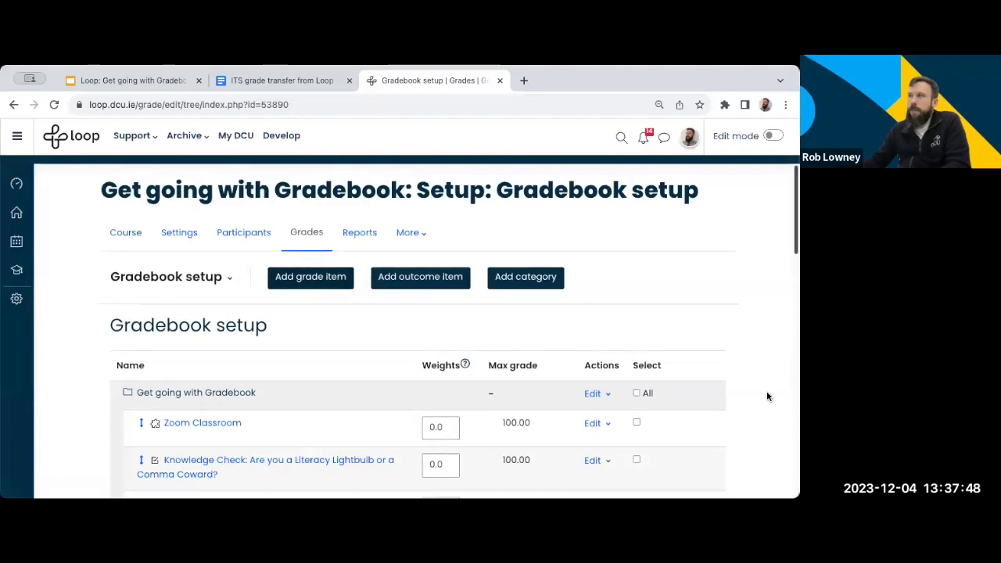
- Move the Knowledge Check, the Topic 1 whole forum grade, Topic 1: Assignment B and Topic 1: Assignment A into the Topic 1 Coursework category
scroll(767, 397, "down", 1)
scroll(767, 397, "down", 10)
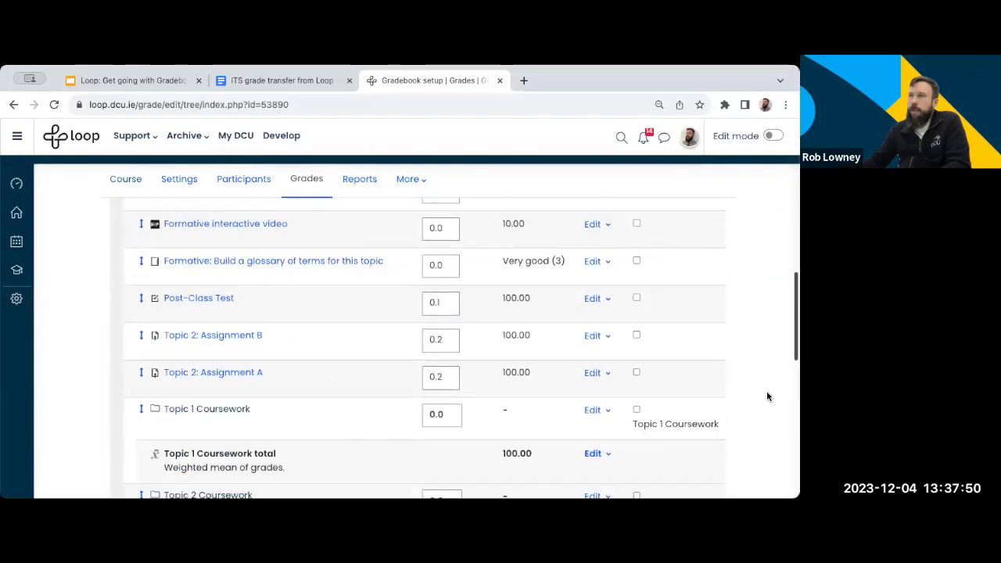
scroll(767, 396, "down", 4)
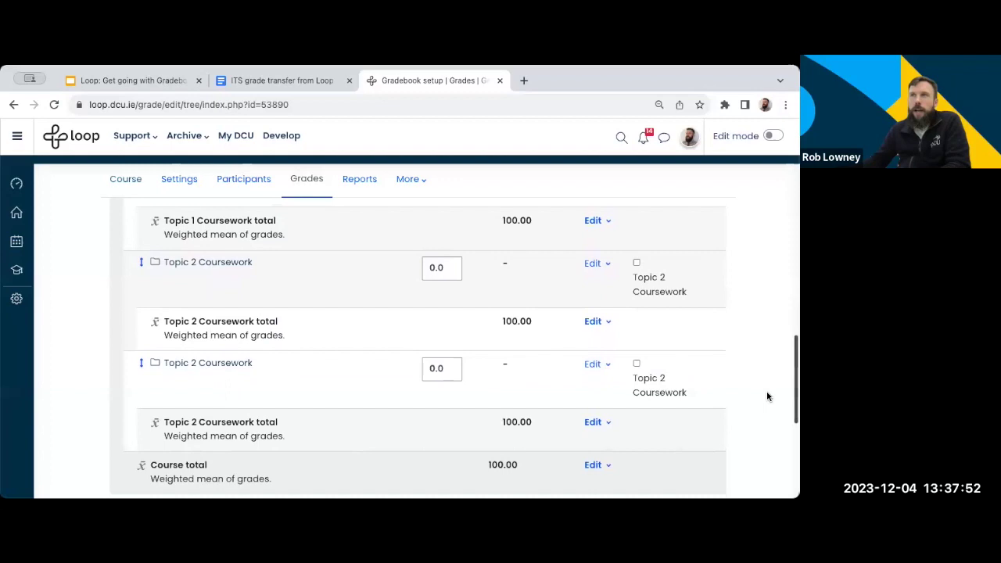
scroll(767, 396, "up", 3)
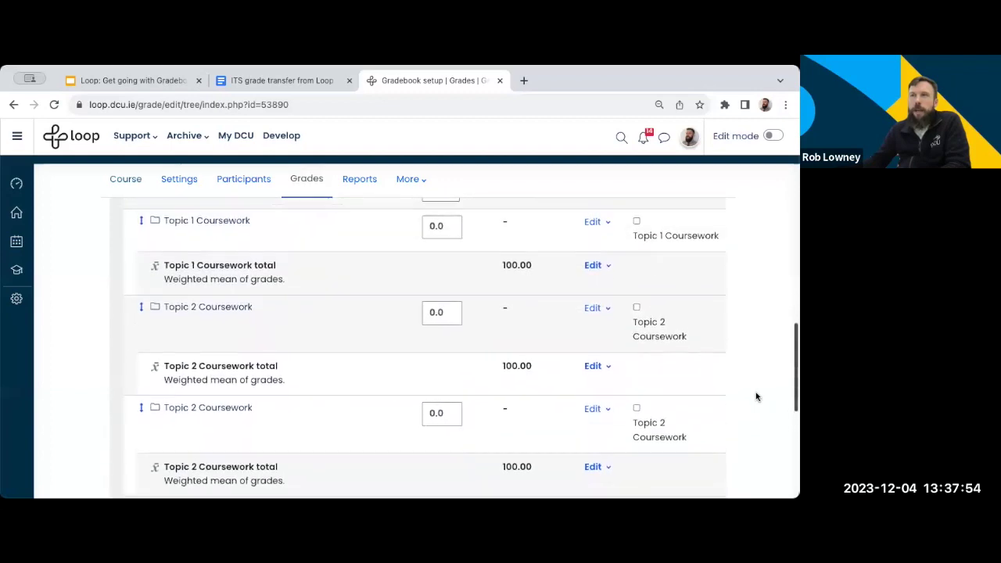
scroll(268, 364, "up", 1)
scroll(268, 328, "down", 1)
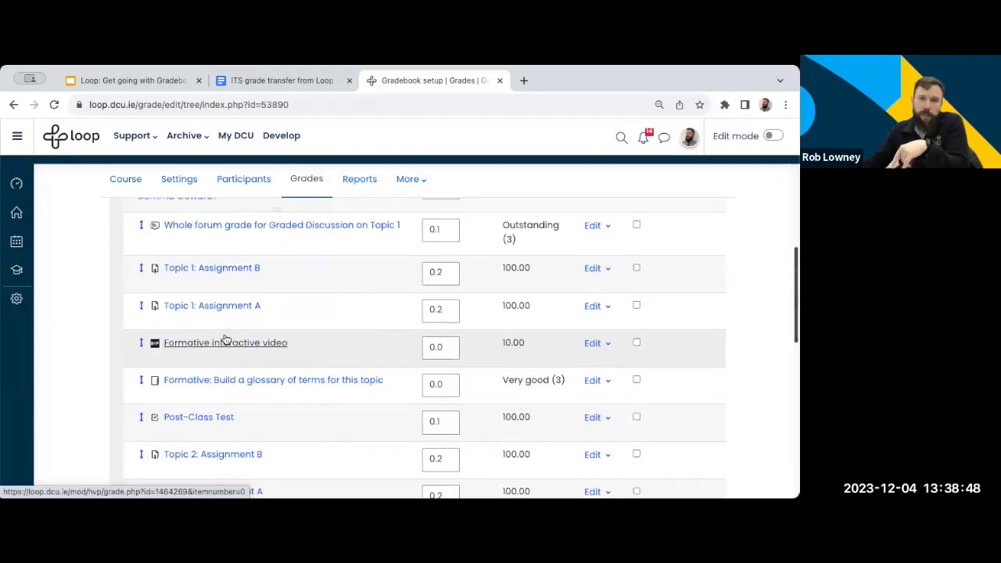
scroll(226, 340, "up", 3)
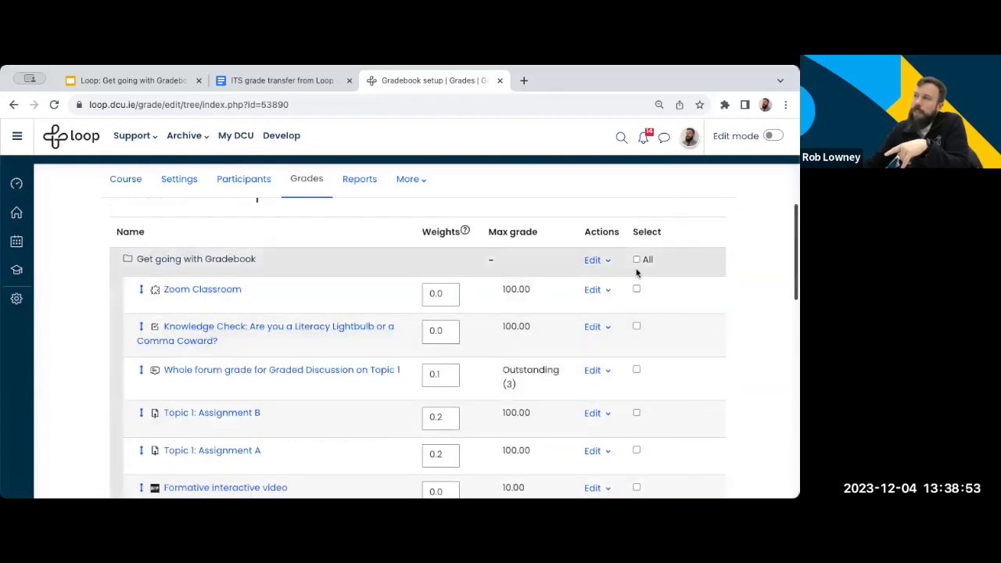
left_click(637, 289)
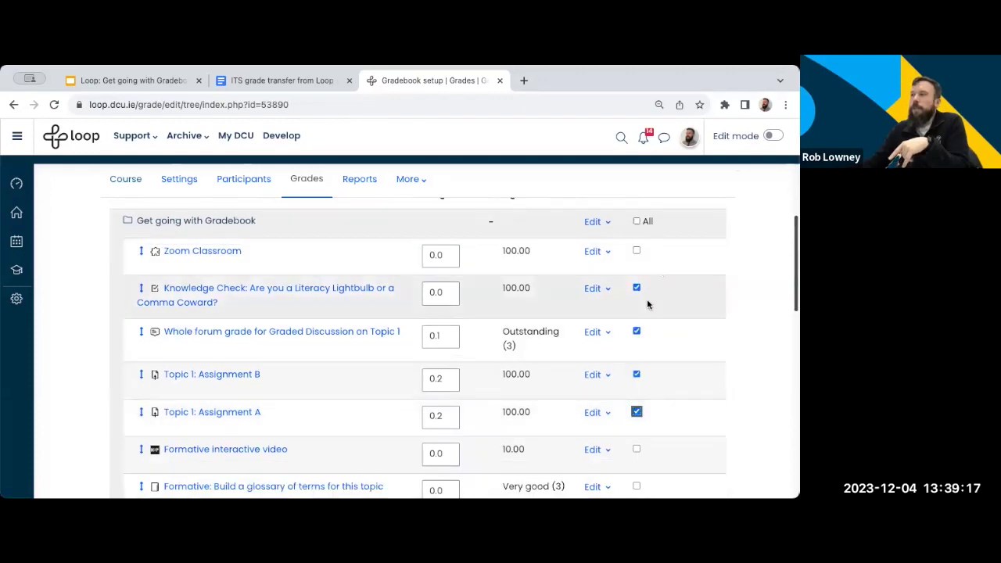
scroll(655, 375, "down", 15)
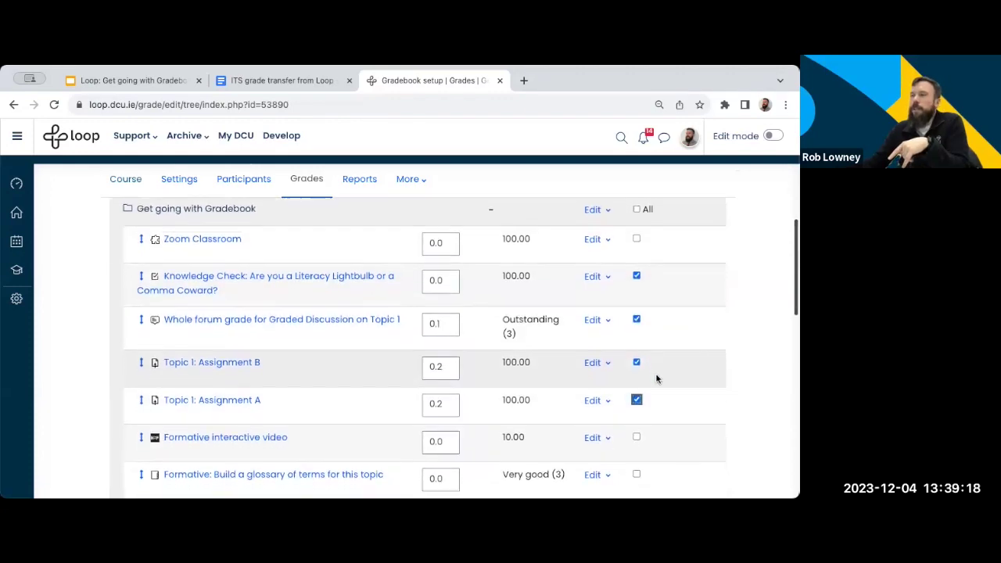
scroll(655, 362, "down", 1)
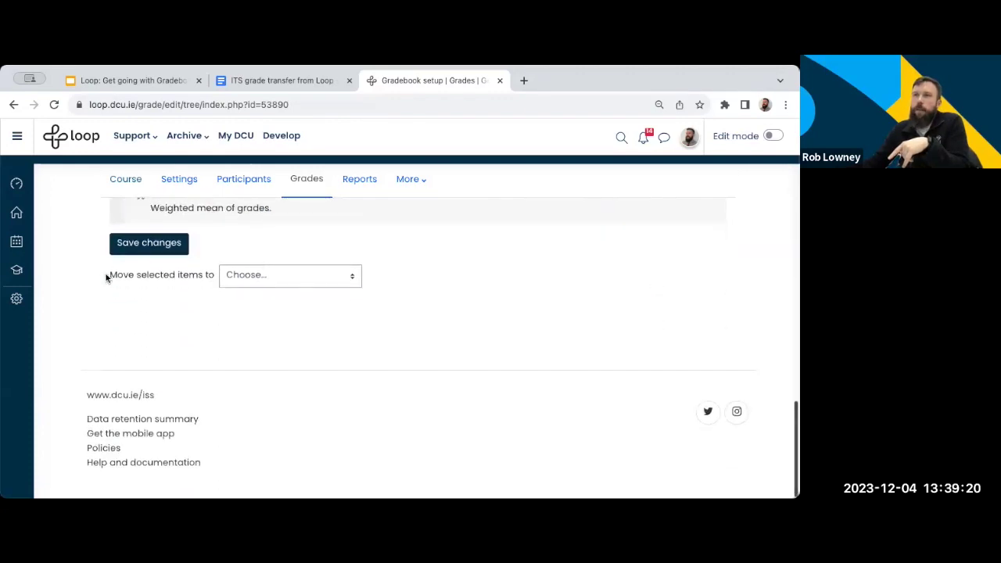
left_click(208, 275)
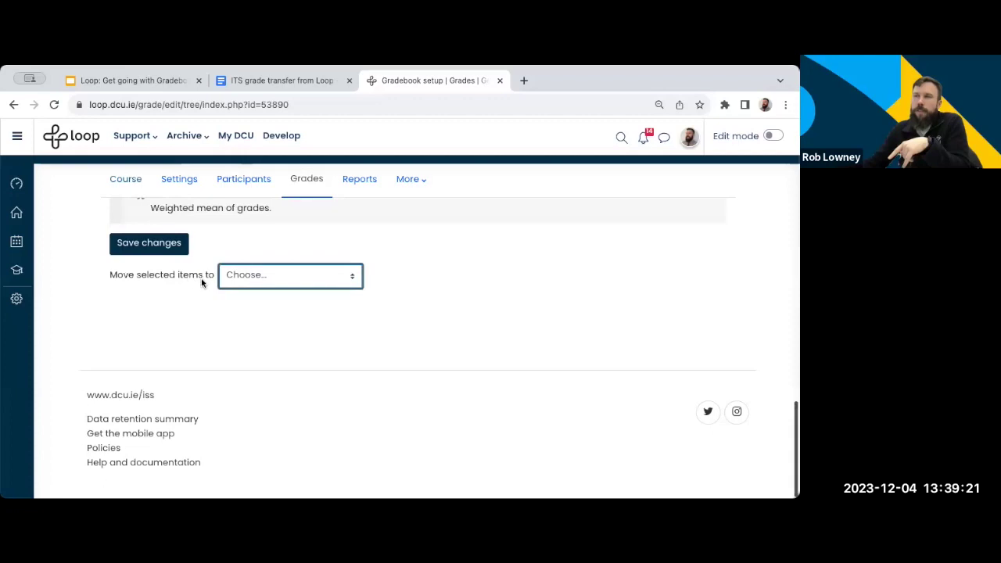
left_click(356, 283)
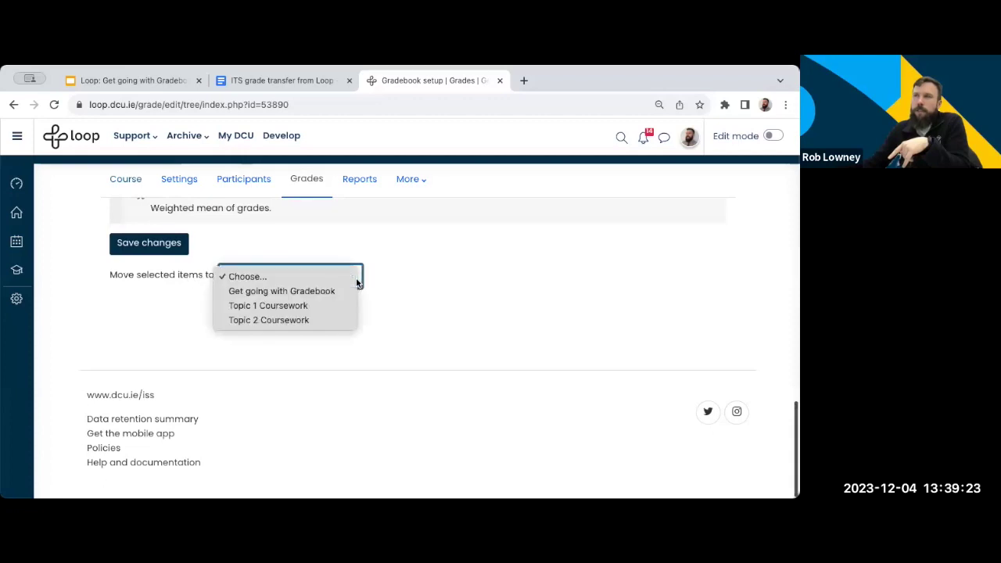
left_click(307, 306)
- Examine how the grade items are grouped under the Topic 1 Coursework and Topic 2 Coursework categories, including their weights
scroll(339, 313, "down", 3)
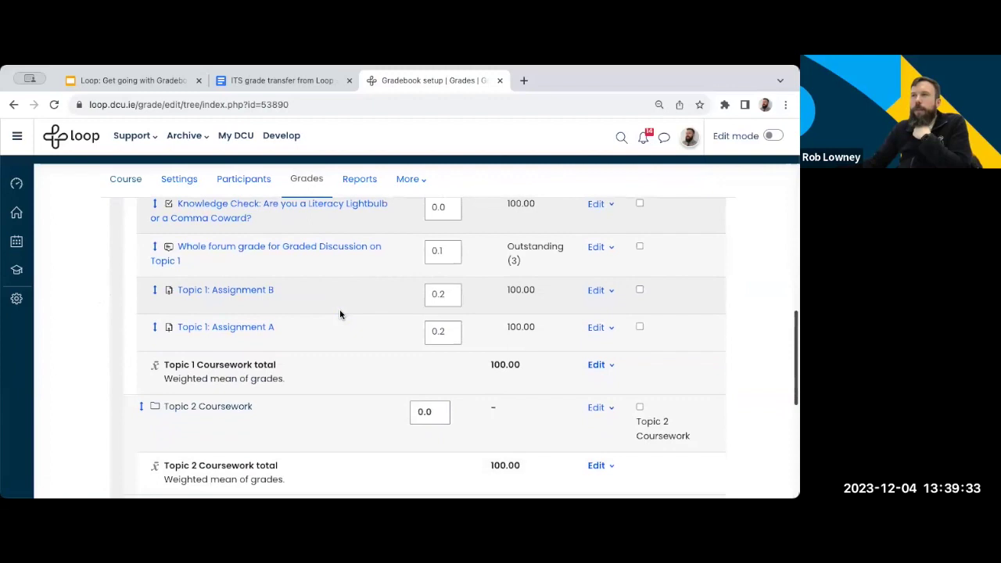
scroll(339, 313, "up", 3)
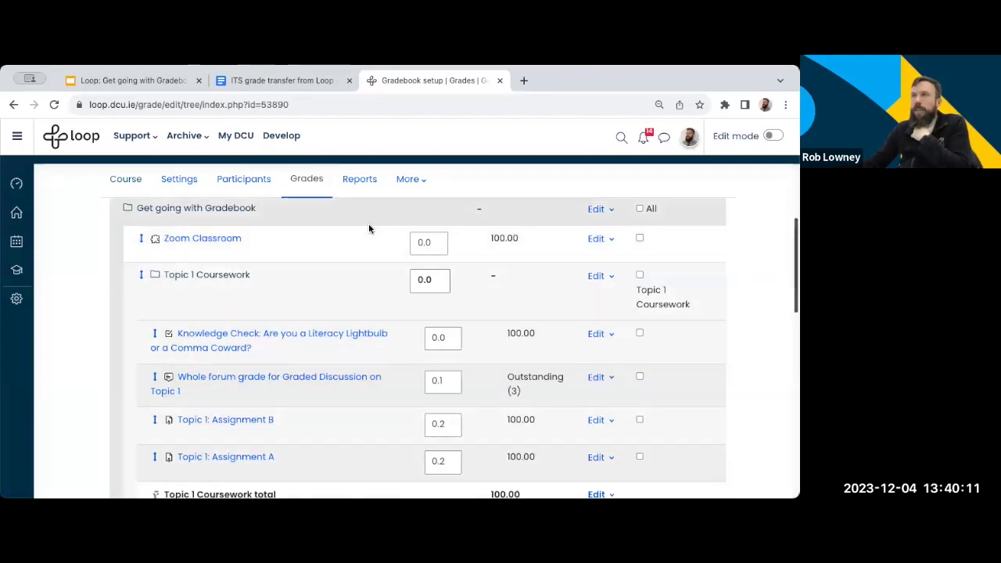
scroll(319, 244, "down", 1)
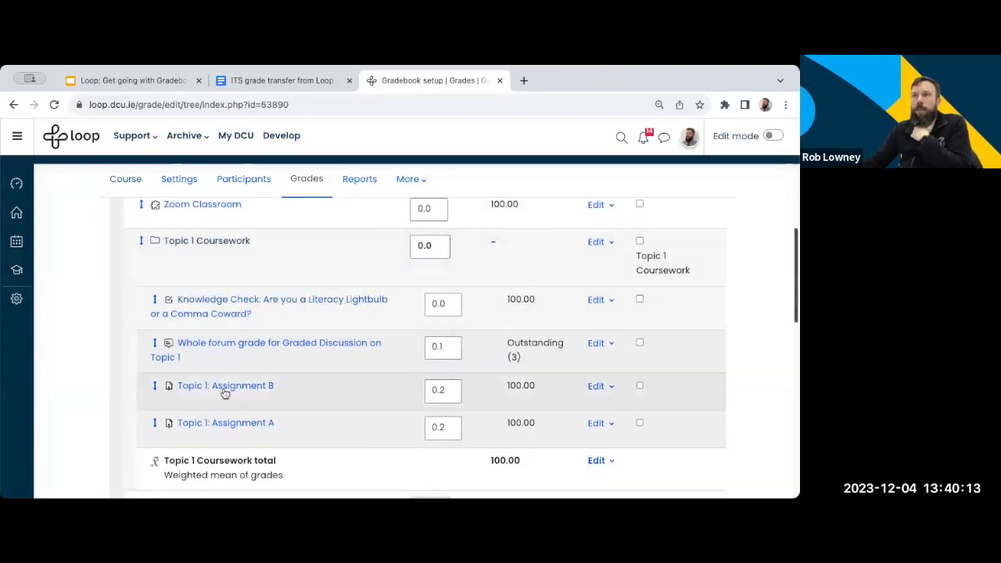
scroll(317, 361, "down", 5)
scroll(266, 413, "down", 2)
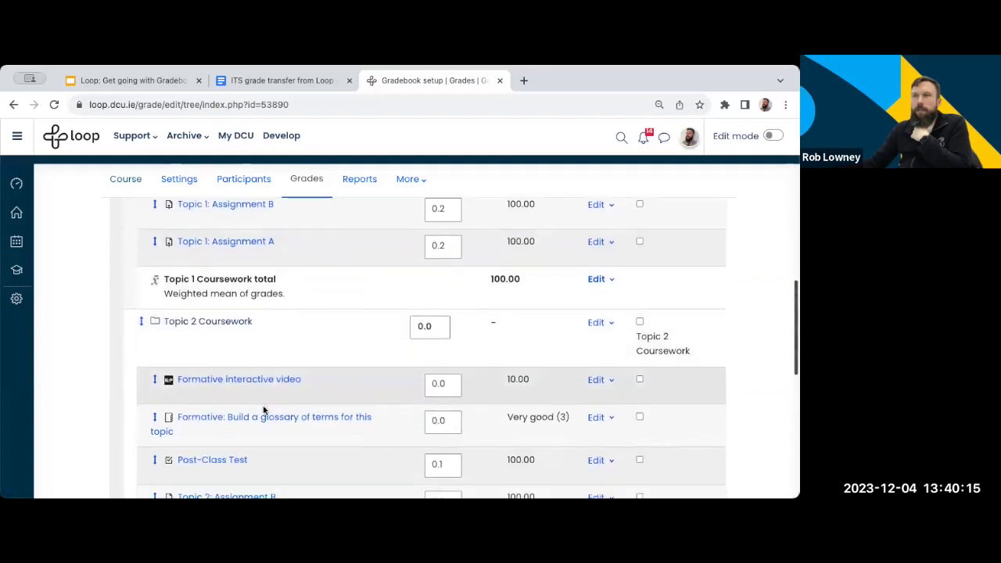
scroll(251, 407, "down", 1)
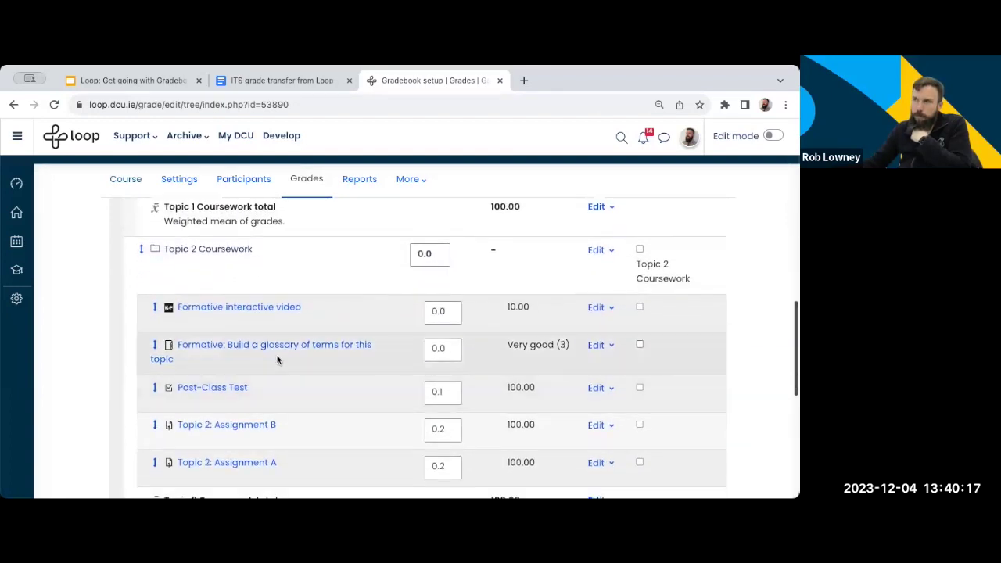
scroll(275, 344, "up", 2)
scroll(267, 308, "up", 3)
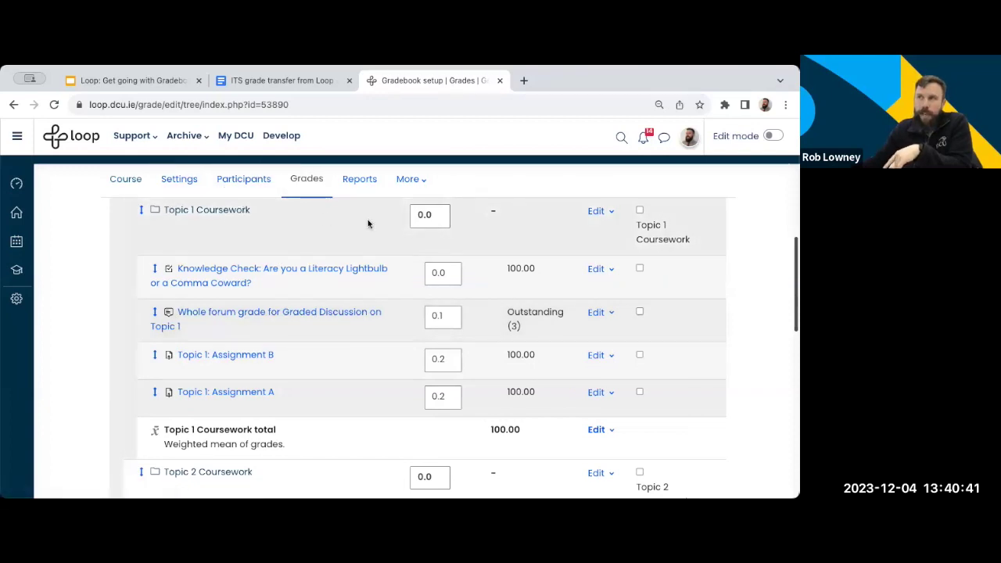
- Set the weight of the Topic 1 Coursework category to 0.5
left_click(433, 215)
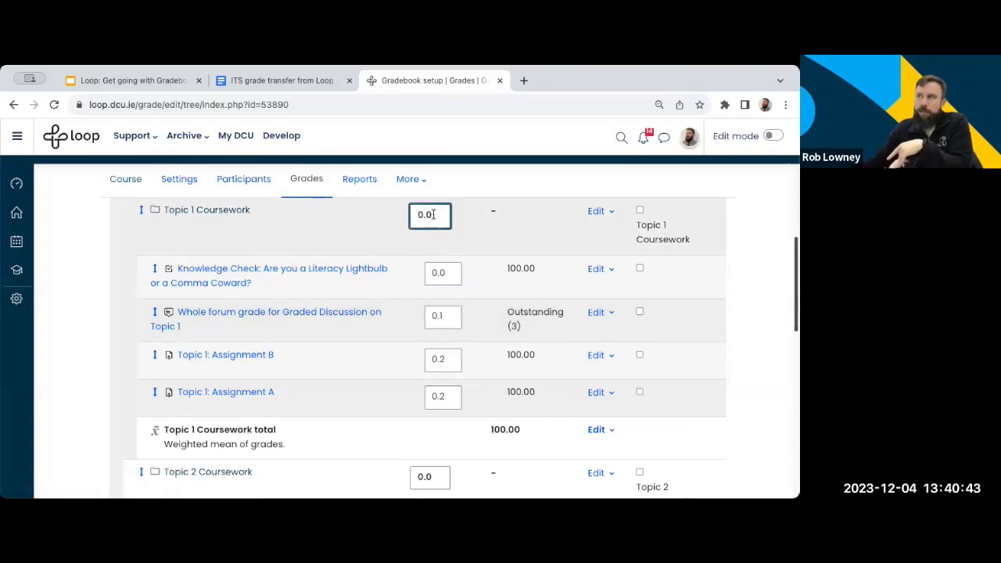
left_click_drag(434, 215, 412, 215)
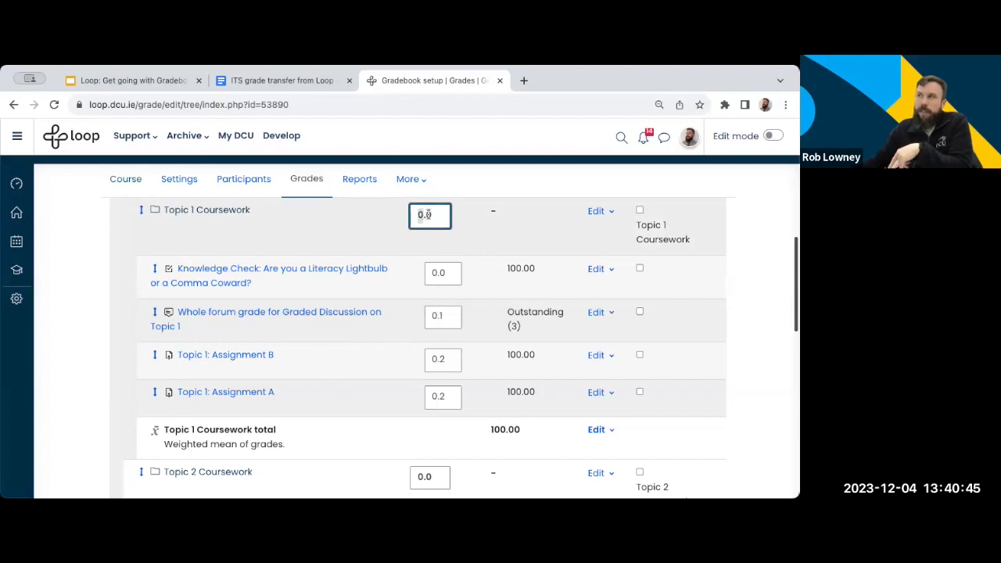
type("0")
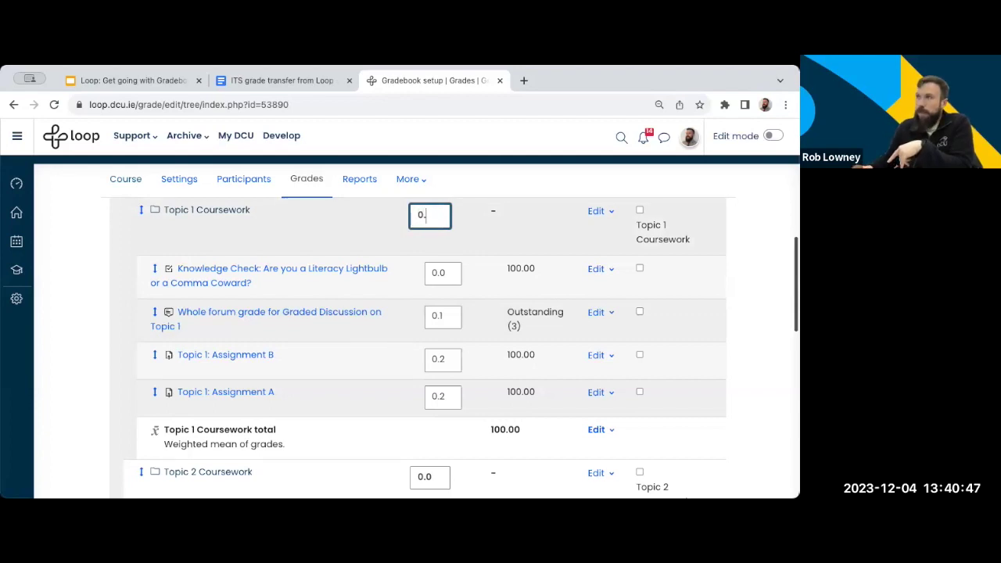
type(".58")
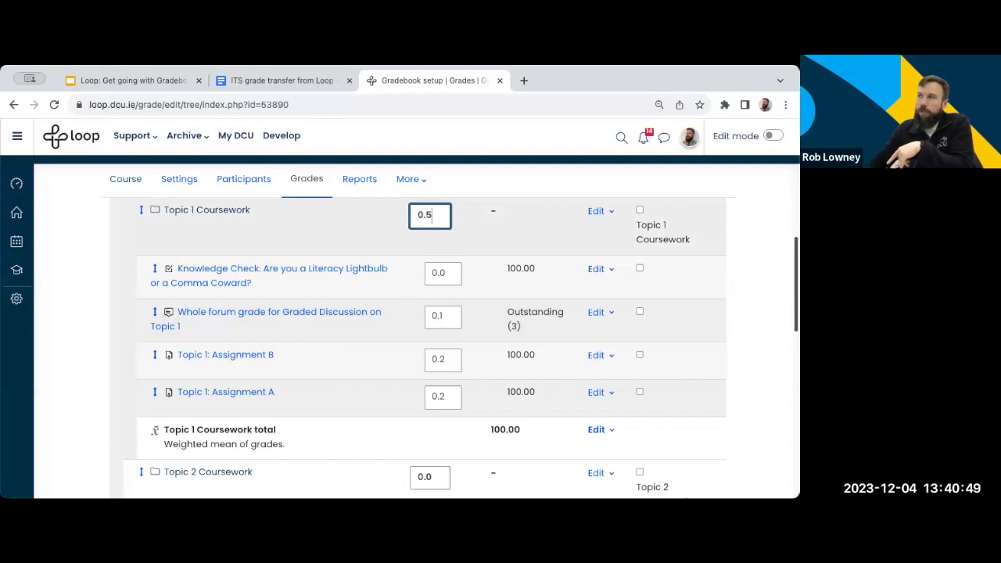
scroll(540, 303, "down", 3)
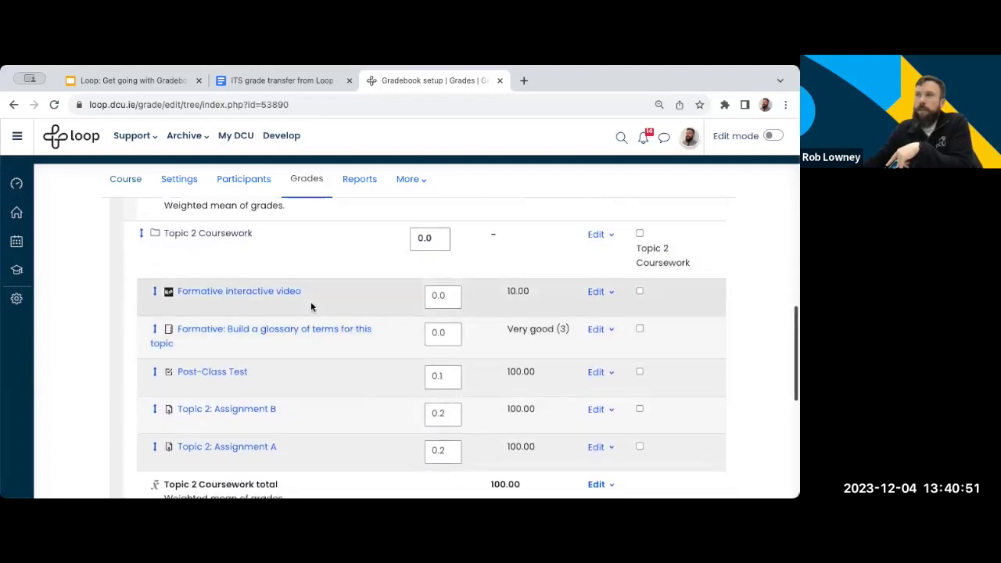
- Set the weight of the Topic 2 Coursework category to 0.5 and save the gradebook setup changes
double_click(444, 240)
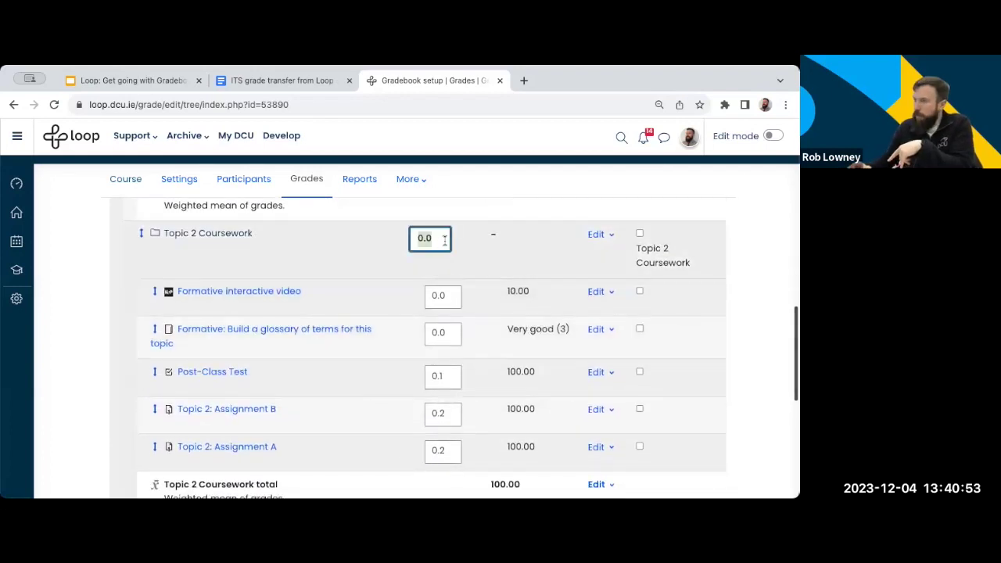
type("0")
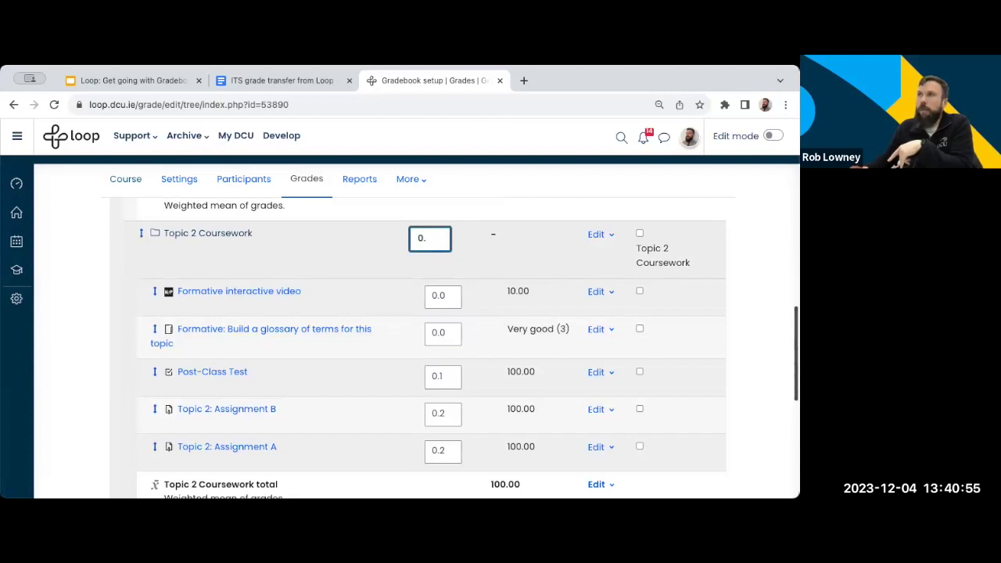
type(".5")
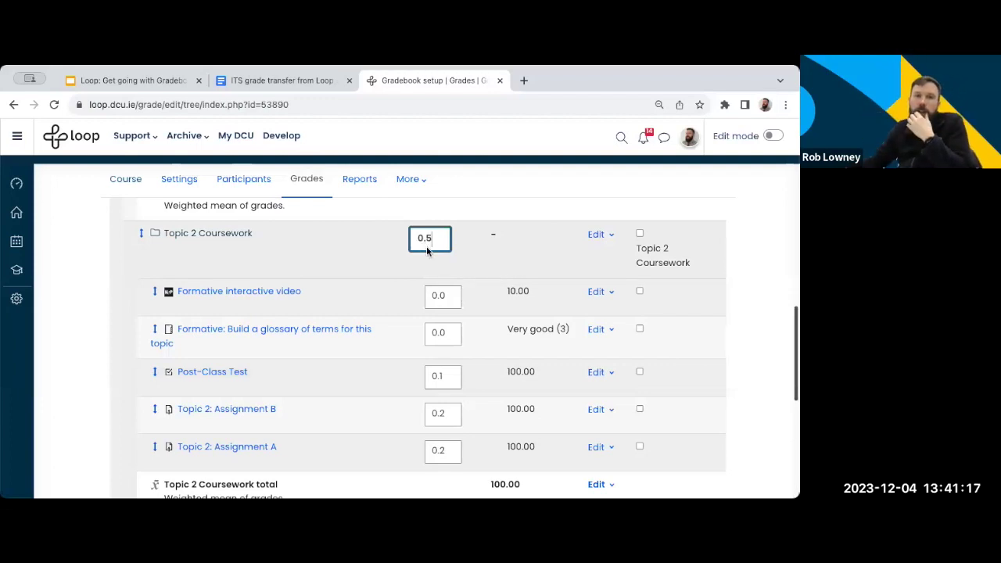
left_click(444, 450)
double_click(443, 451)
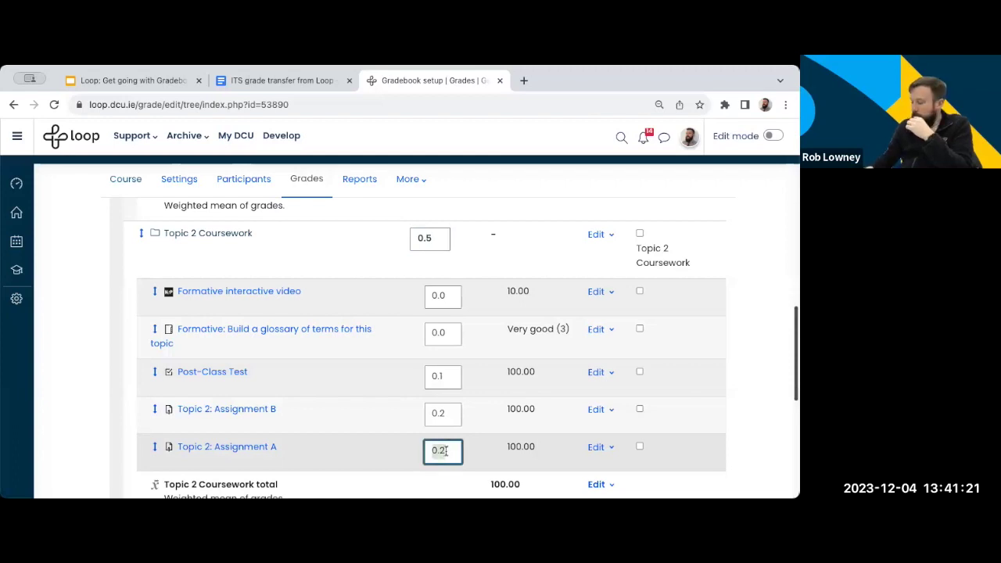
scroll(443, 451, "up", 5)
scroll(509, 339, "down", 15)
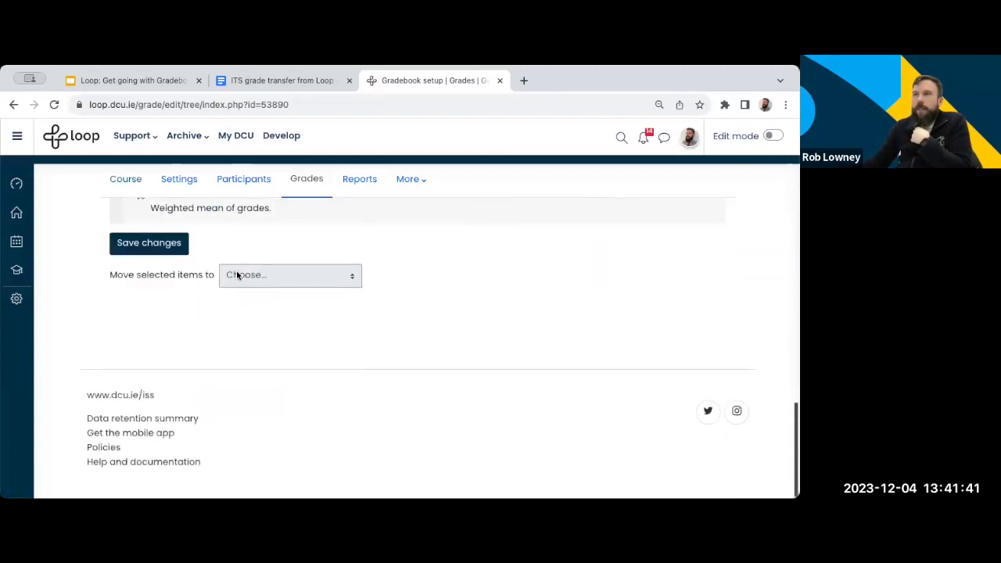
left_click(148, 244)
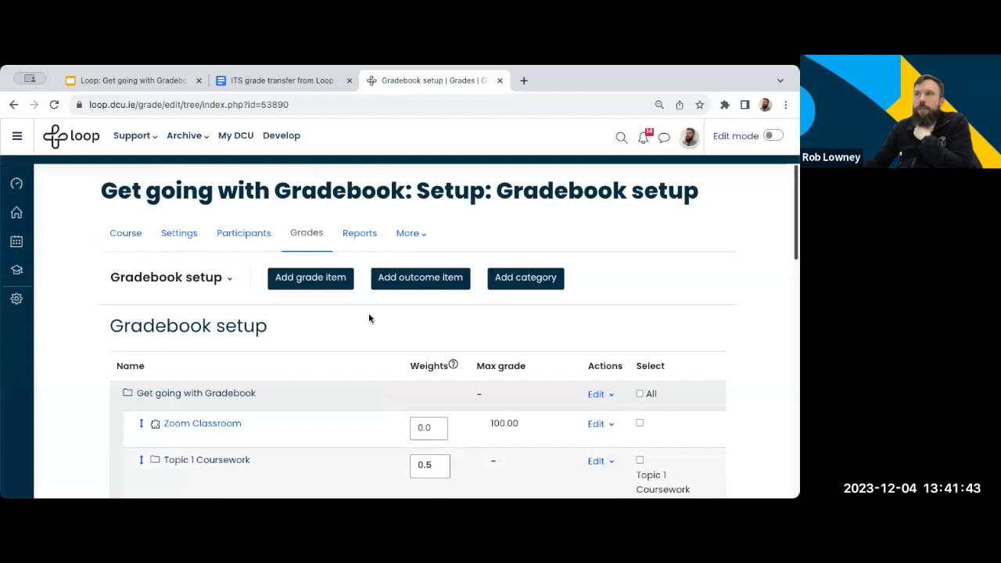
- Open the course's User report to view how the category weights appear for a student
left_click(233, 283)
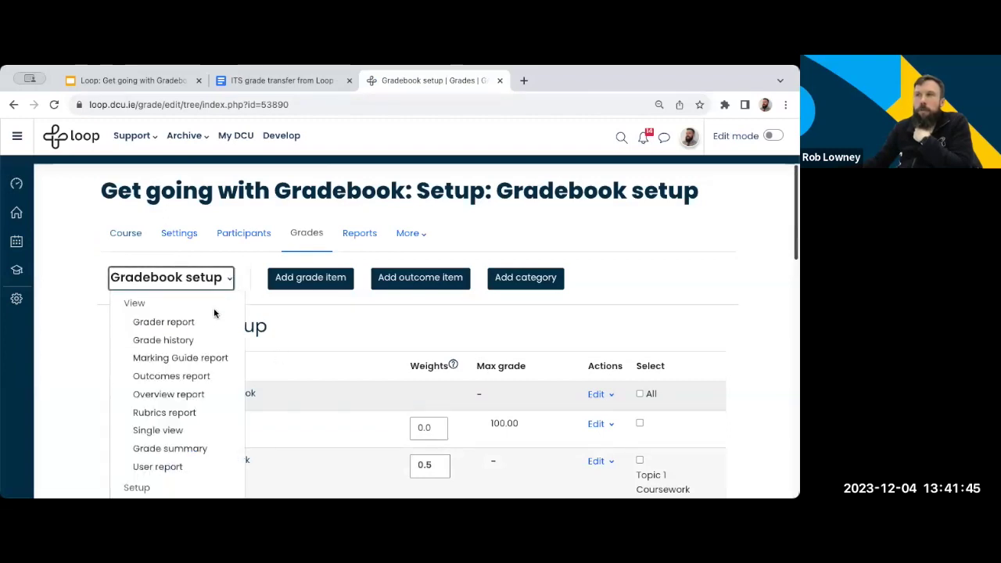
scroll(168, 430, "down", 1)
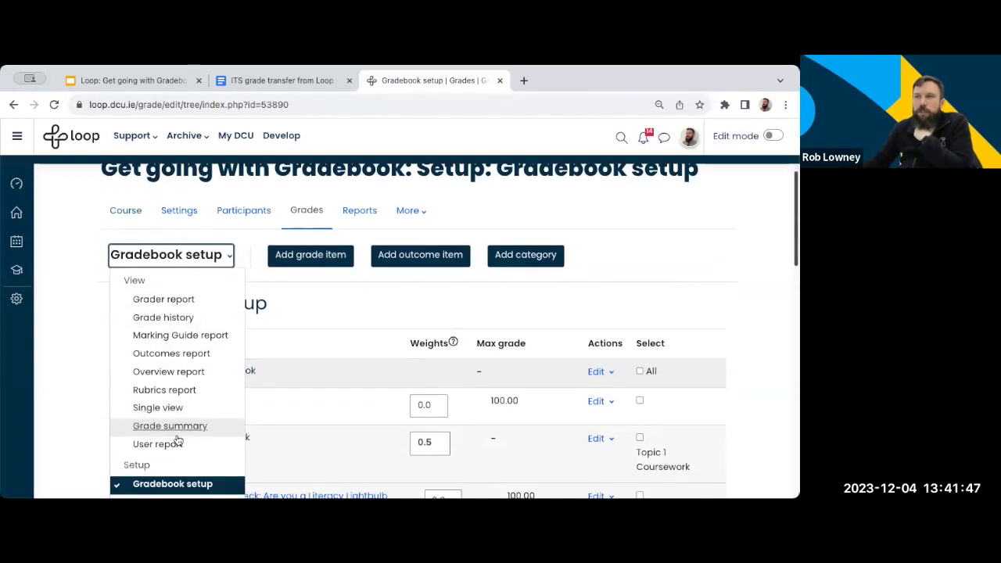
left_click(161, 446)
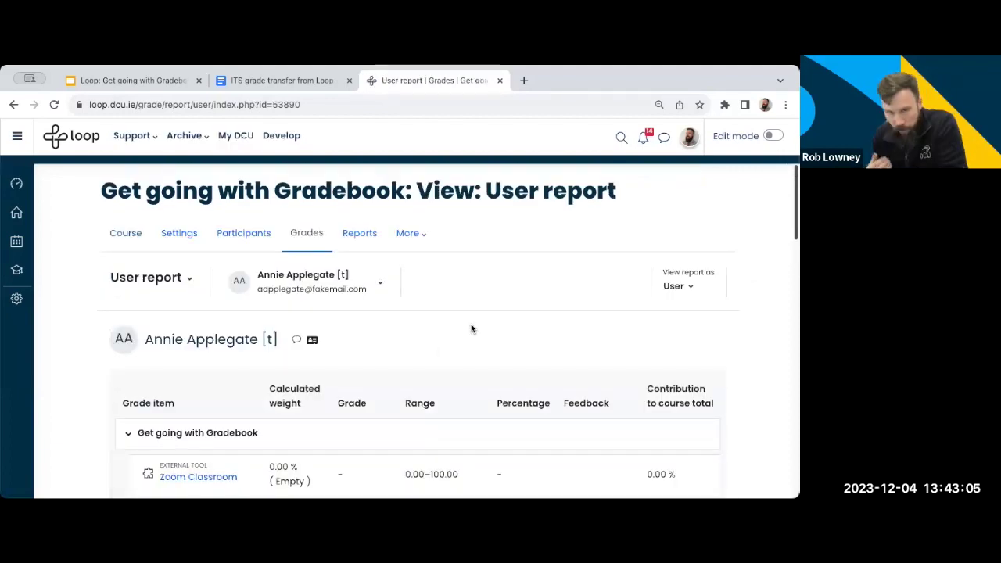